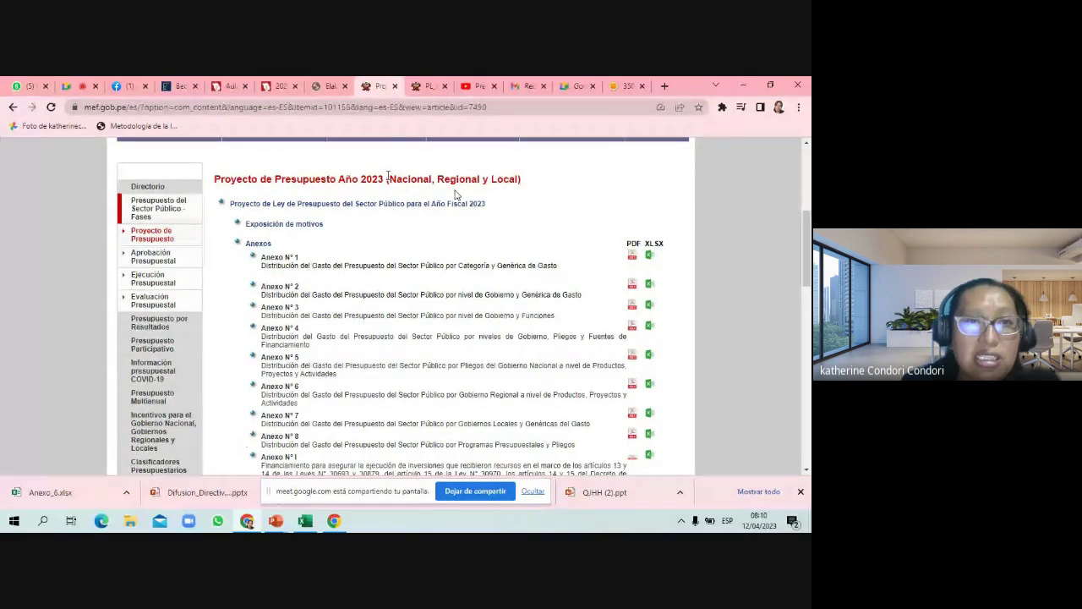
Examine the list of annexes for the 2023 public sector budget bill, from Anexo Nº 1 through Anexo C
scroll(455, 195, "up", 2)
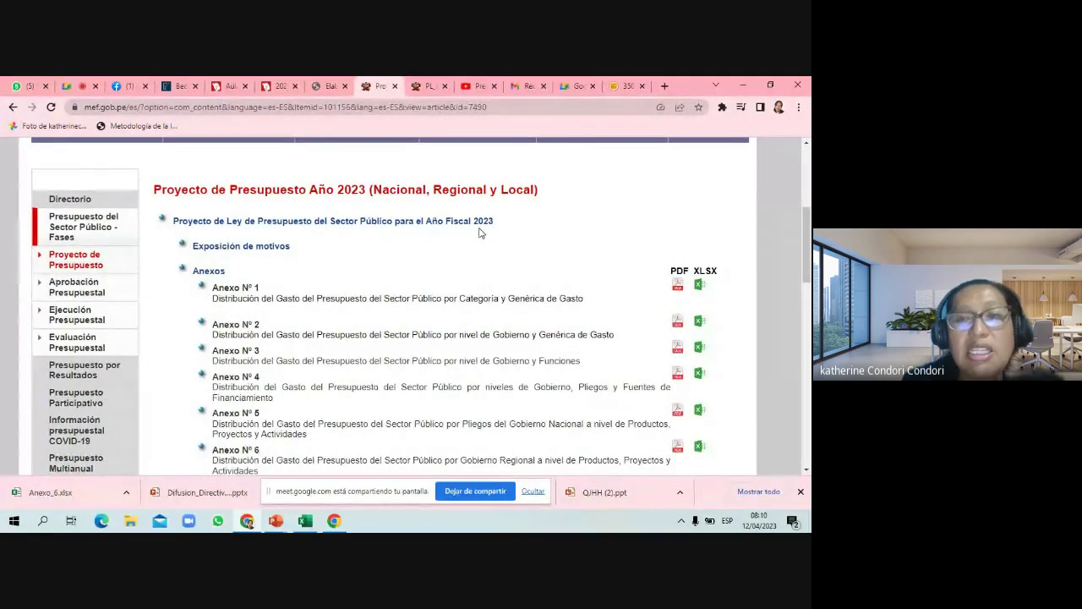
scroll(479, 233, "down", 1)
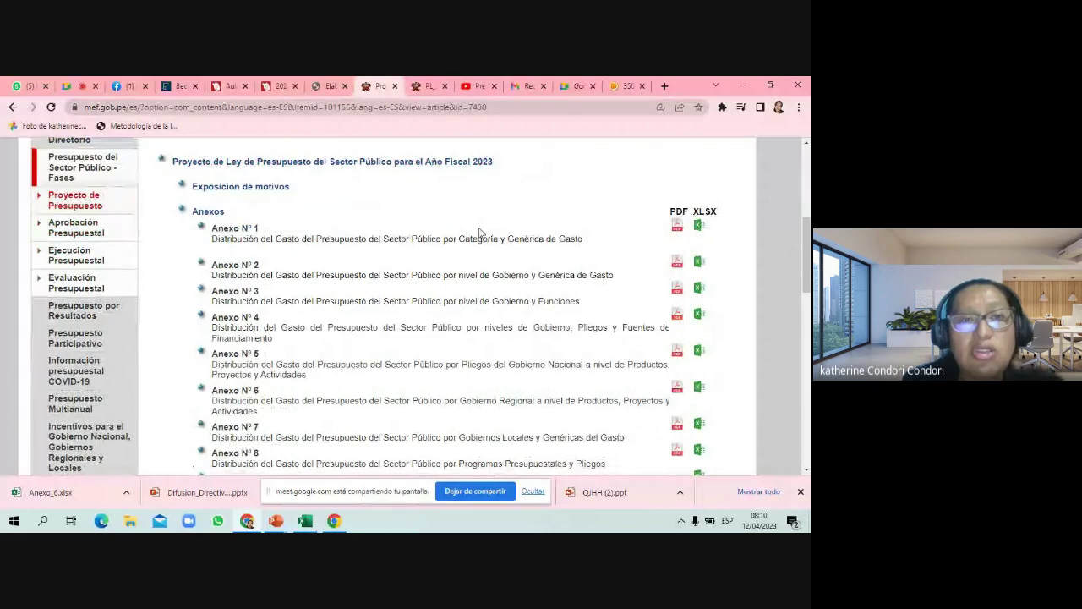
scroll(479, 233, "down", 1)
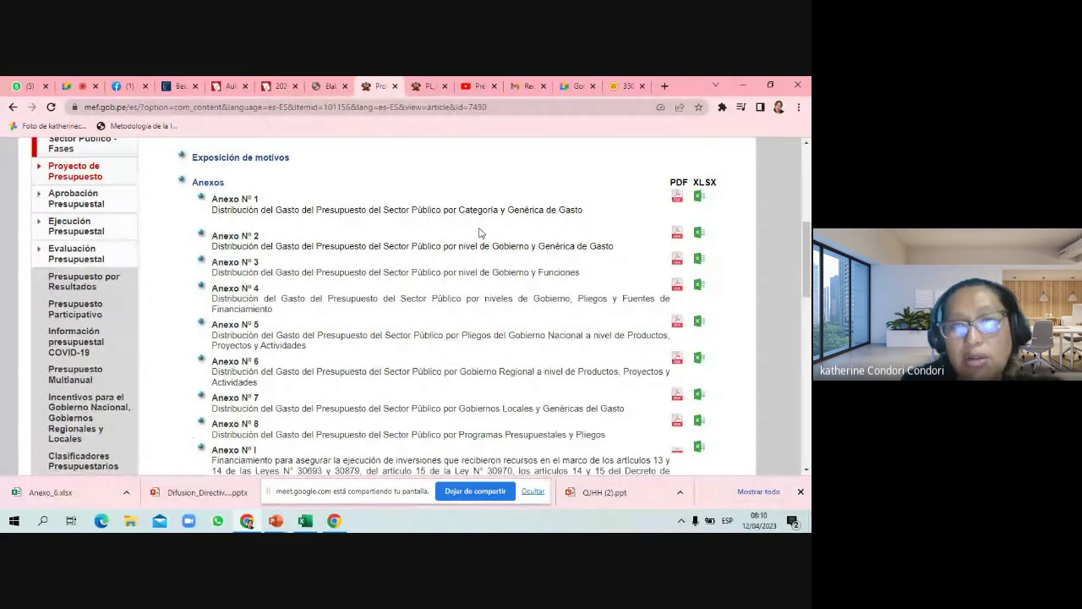
scroll(479, 233, "down", 2)
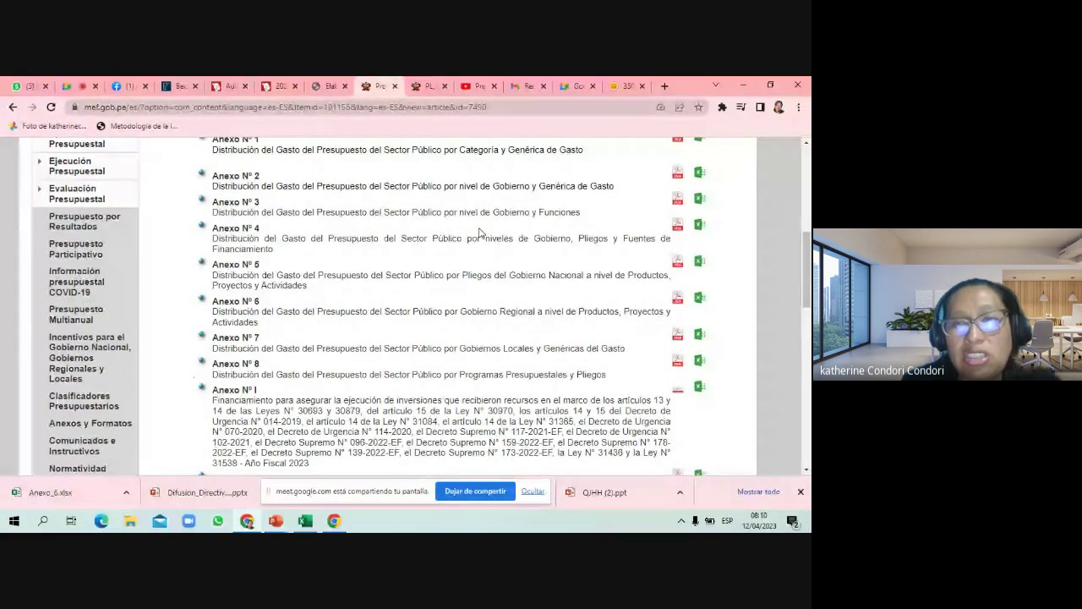
scroll(479, 234, "down", 3)
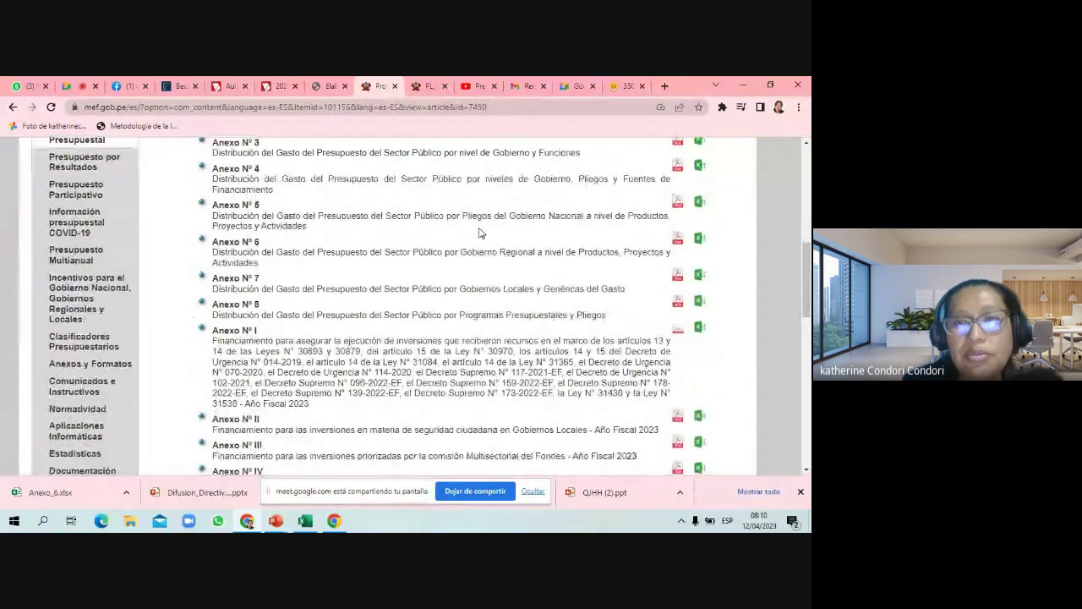
scroll(480, 228, "down", 1)
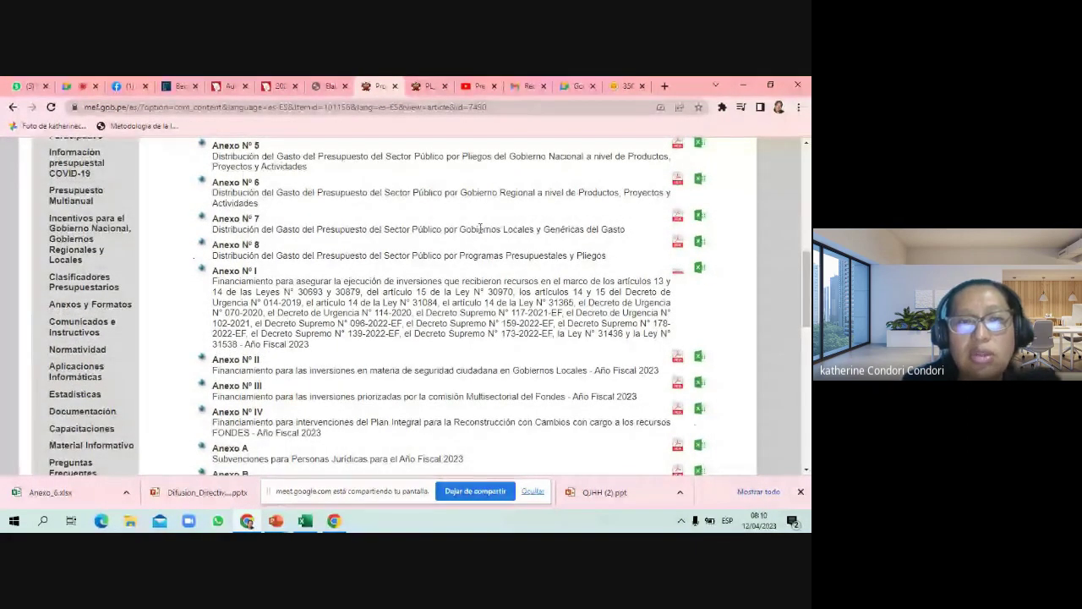
scroll(480, 230, "down", 9)
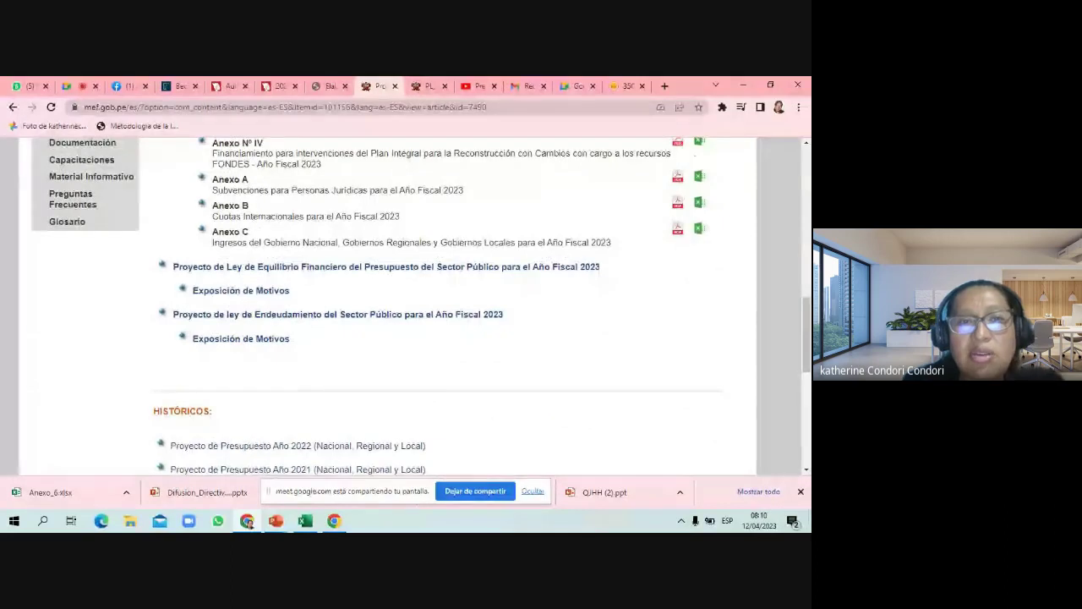
scroll(479, 234, "up", 1)
scroll(479, 233, "up", 13)
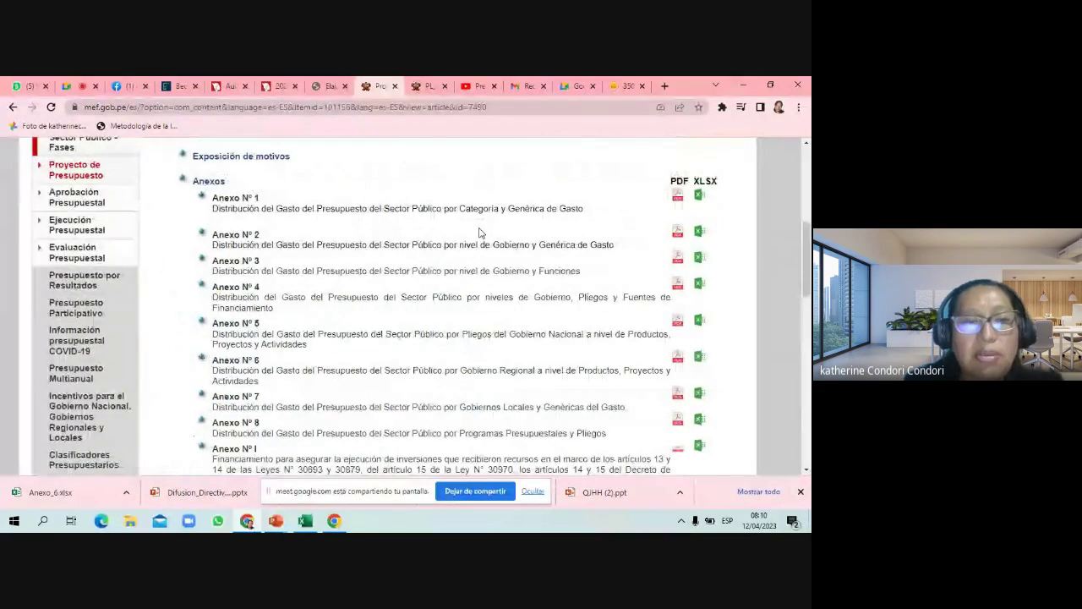
Open the downloaded Anexo_6.xlsx in Excel and go to the first government level entry below the headers
left_click(61, 493)
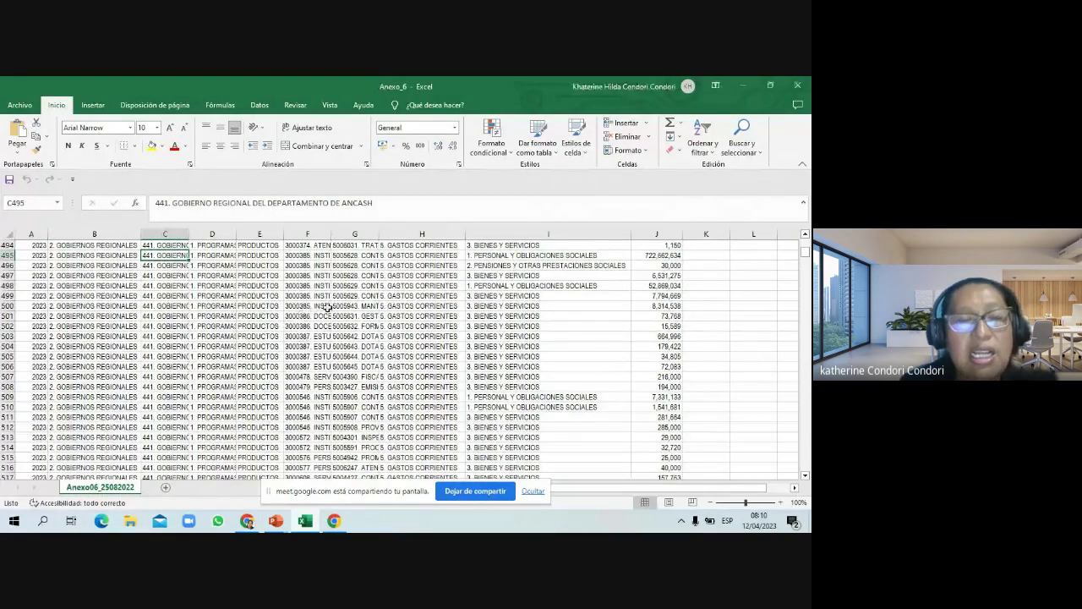
left_click(327, 306)
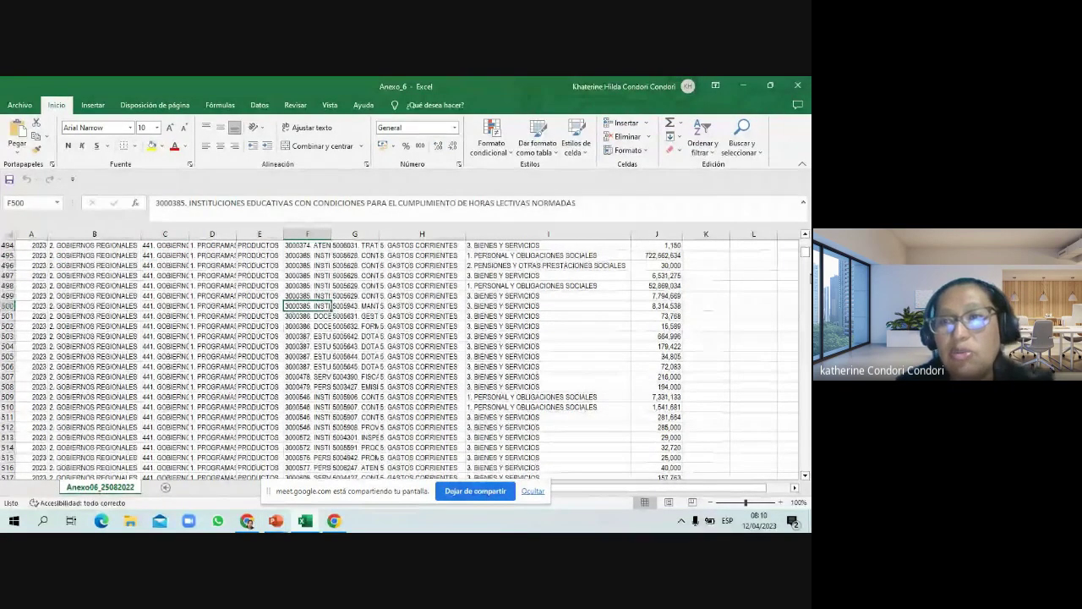
left_click_drag(805, 250, 795, 225)
left_click(102, 254)
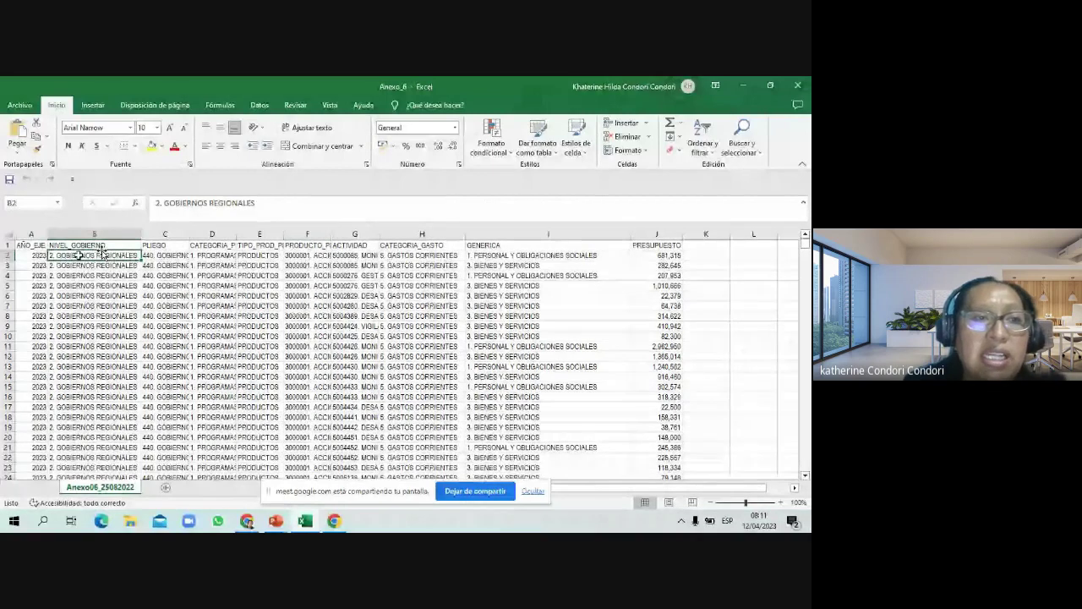
Examine the AÑO_EJE and NIVEL_GOBIERNO columns, following the government level entries down the rows
left_click(32, 245)
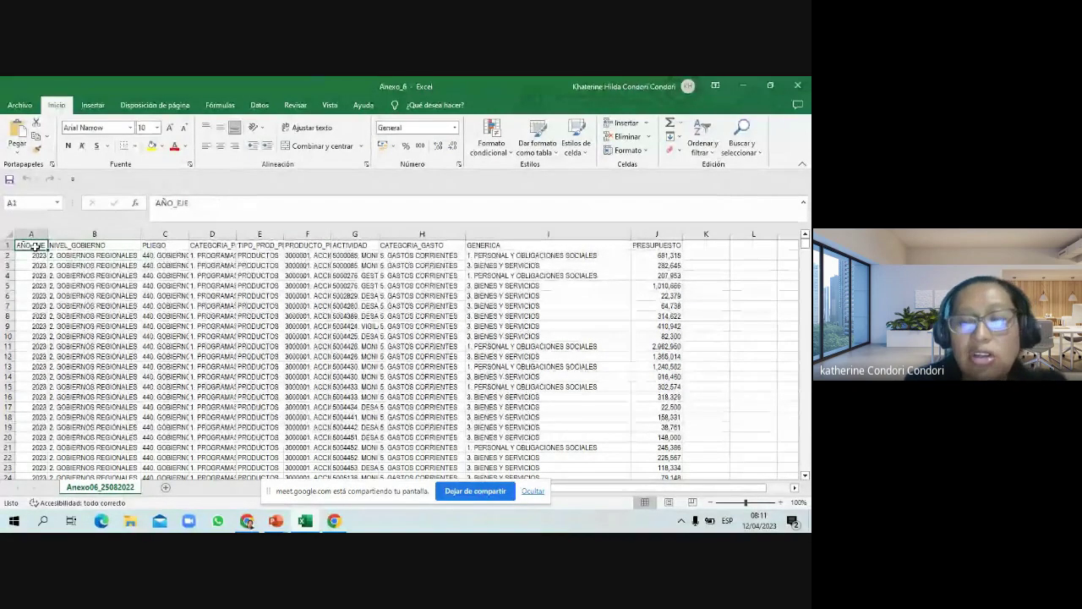
key("Down")
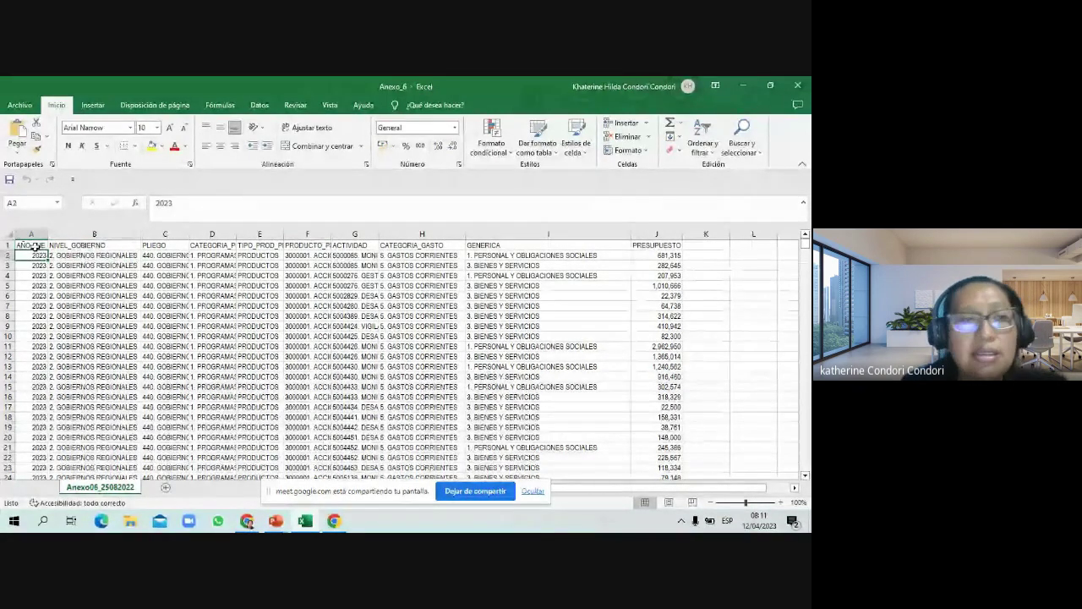
key("Right")
key("Up")
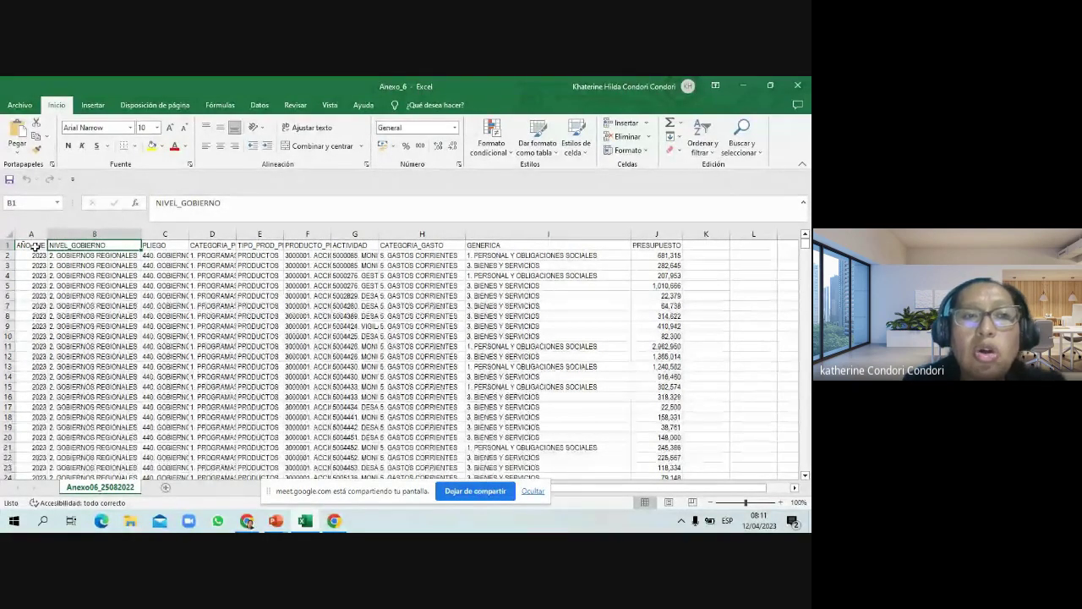
key("Down")
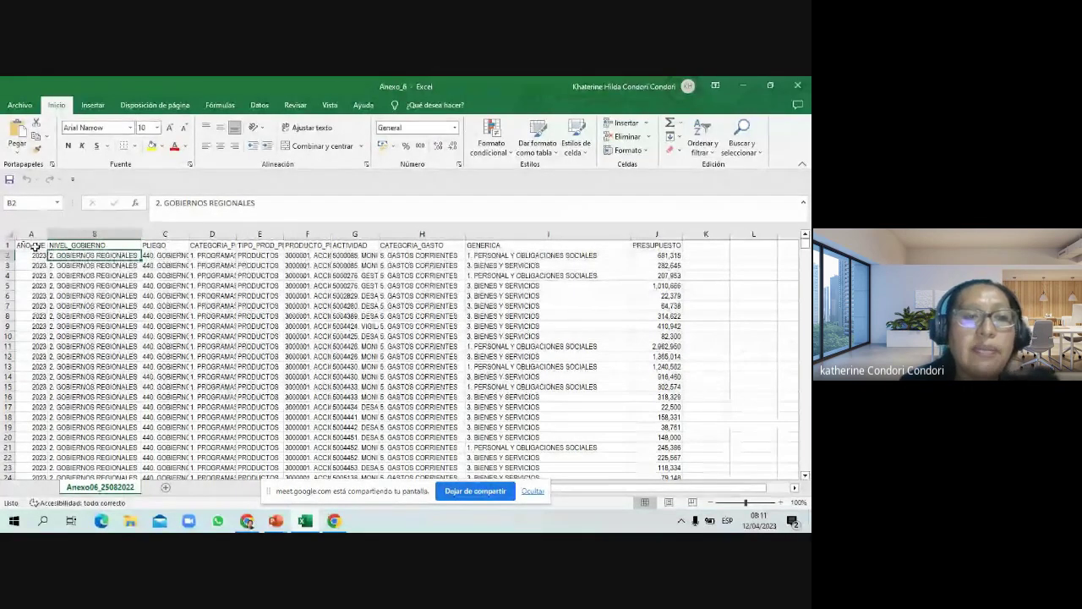
key("Down")
key("Down")
key("Down")
key("Down")
key("Down")
key("Down")
key("Down")
key("Down")
key("Down")
key("Down")
key("Down")
key("Down")
key("Down")
key("Down")
key("Down")
key("Down")
key("Down")
key("Down")
key("Down")
key("Down")
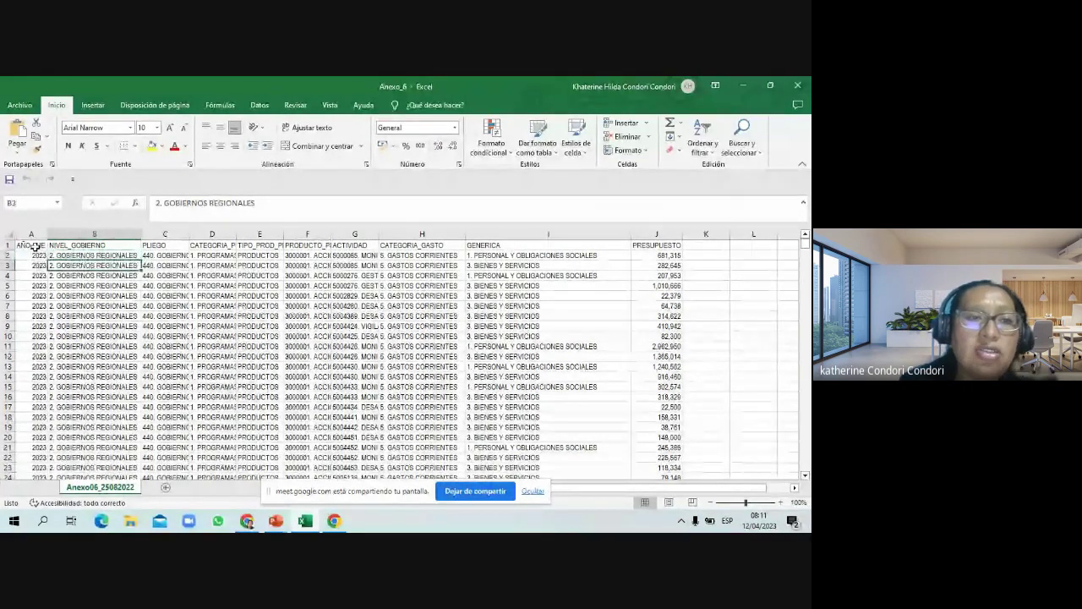
key("Down")
key("Down")
key("Down")
key("Down")
key("Down")
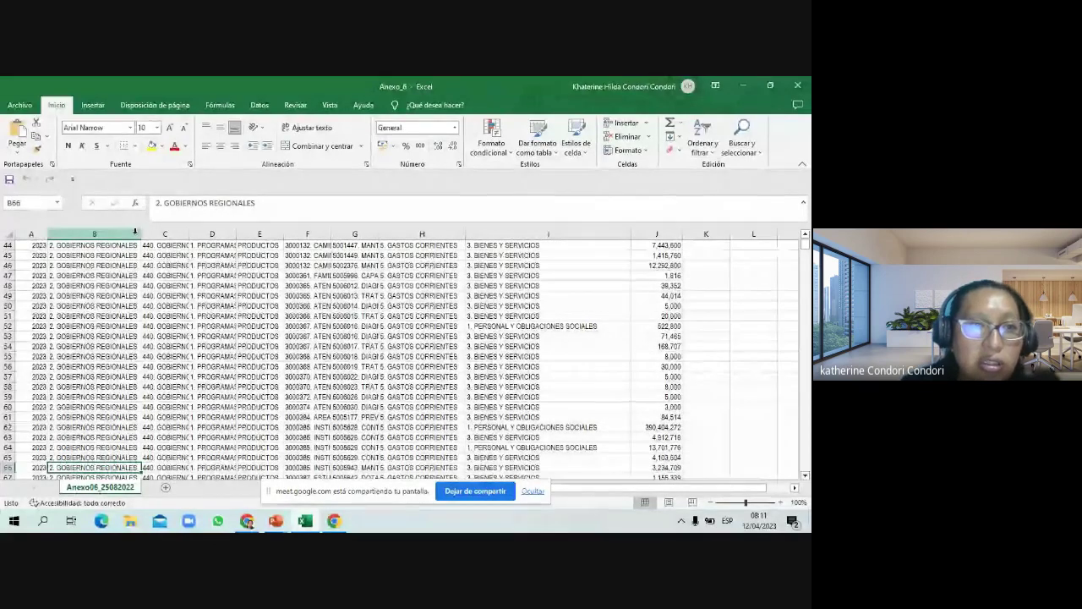
left_click(106, 275)
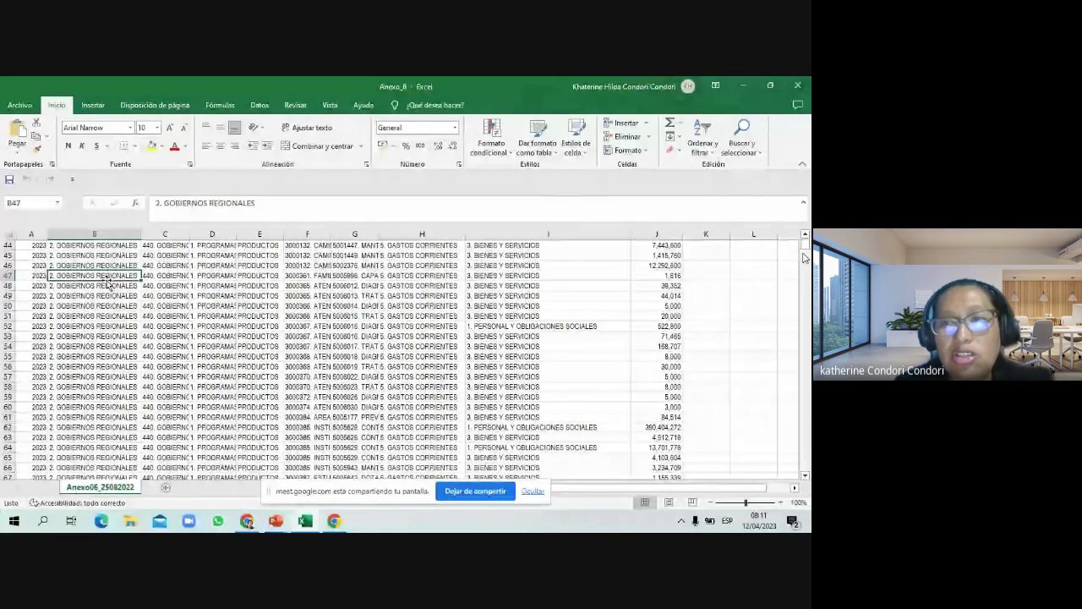
Widen the NIVEL_GOBIERNO and PLIEGO columns to show more of their text, and select the first PLIEGO entry
mouse_move(804, 255)
left_mouse_down()
mouse_move(807, 457)
mouse_move(806, 244)
left_mouse_up()
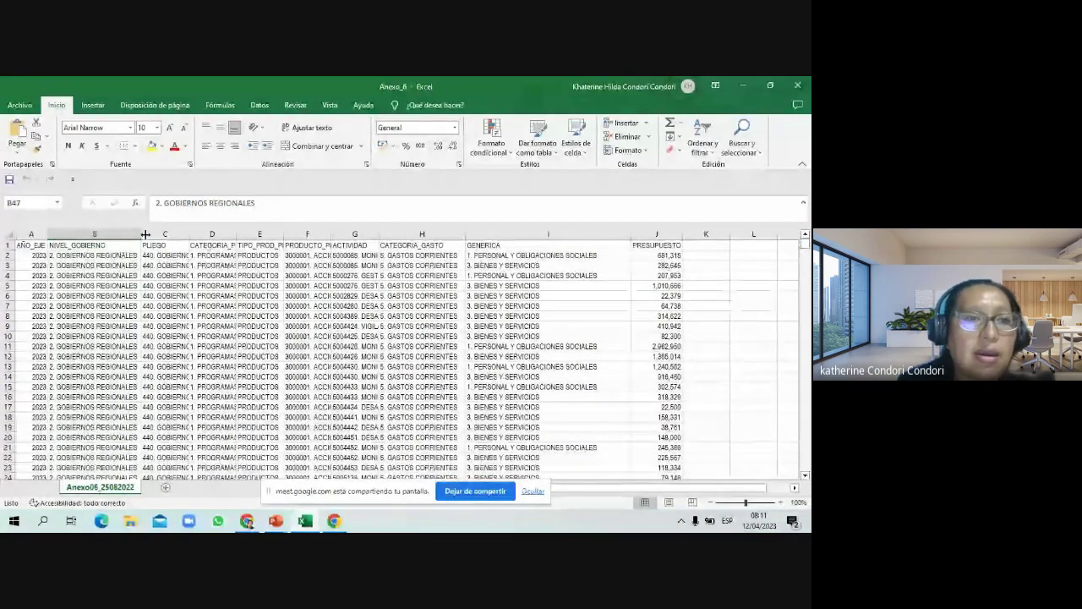
left_click_drag(142, 233, 350, 235)
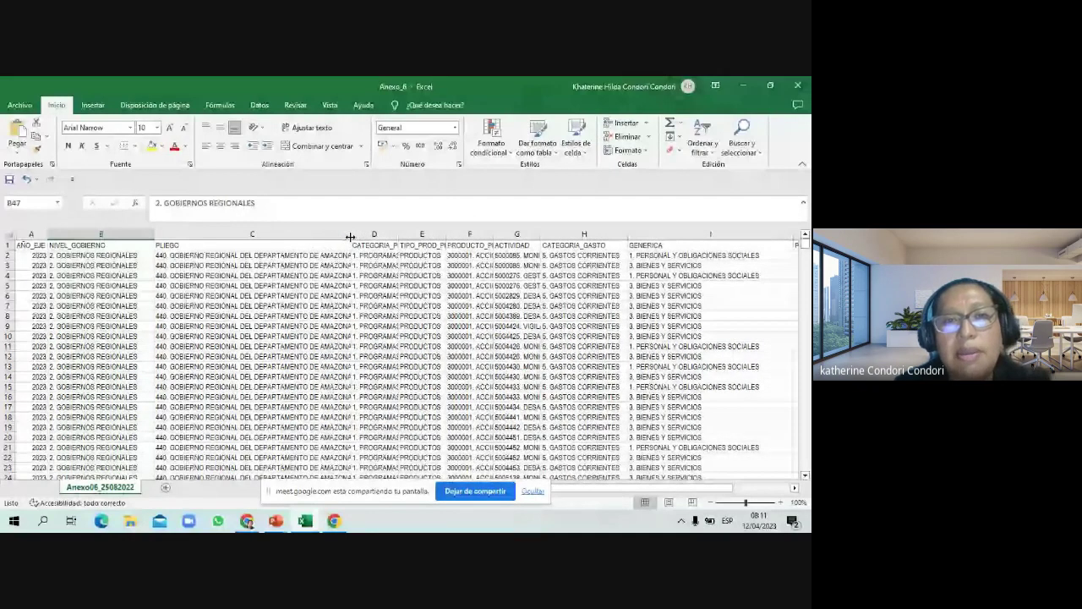
left_click(328, 256)
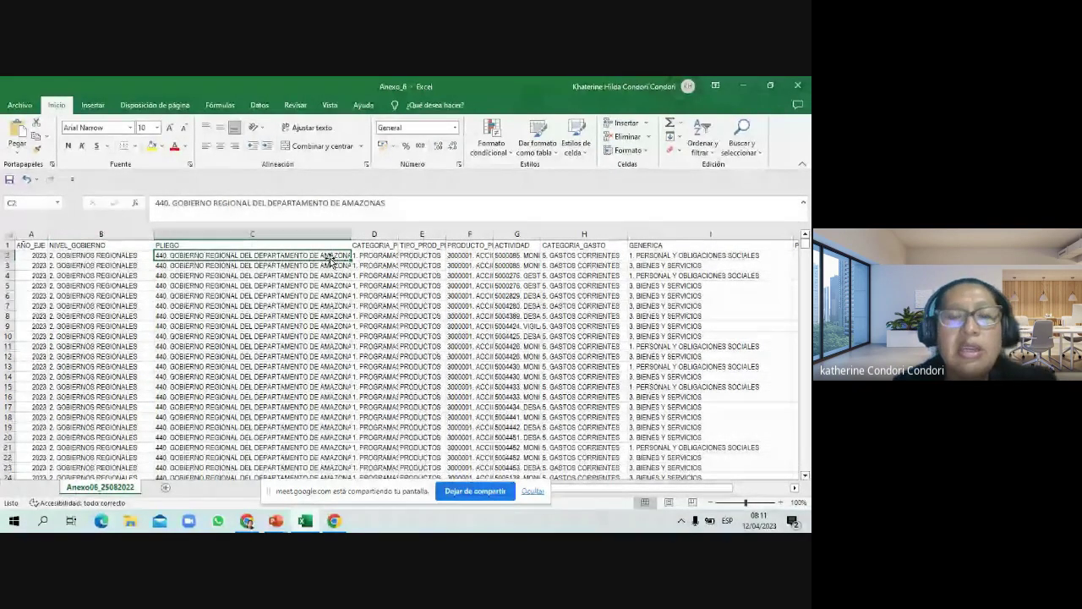
Read row 2's budget category, product type and product entries, and the PRODUCTO_PROYECYO and ACTIVIDAD headers
key("Right")
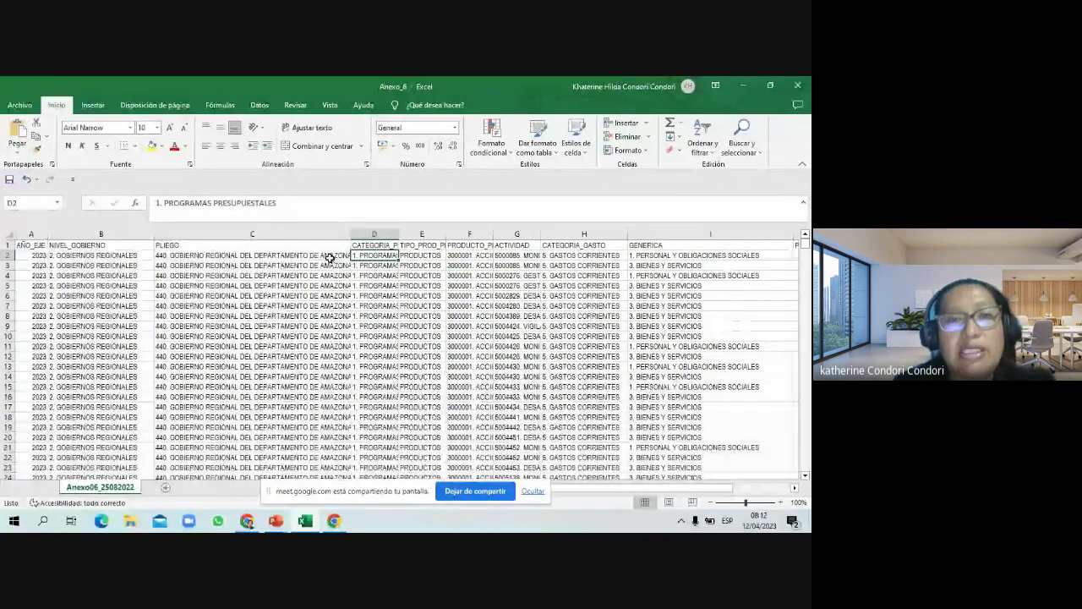
key("Right")
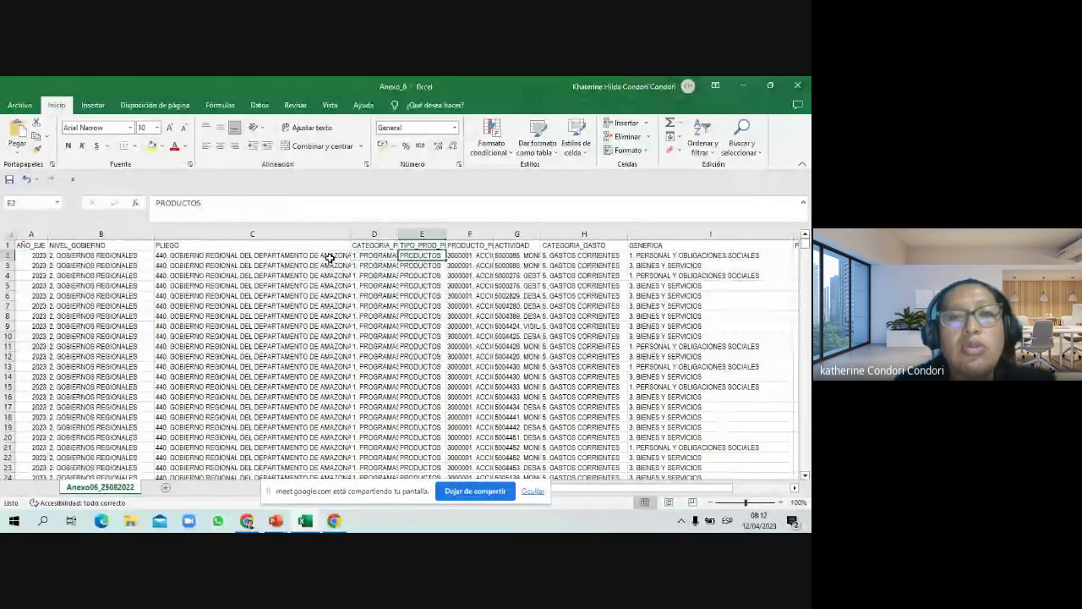
key("Right")
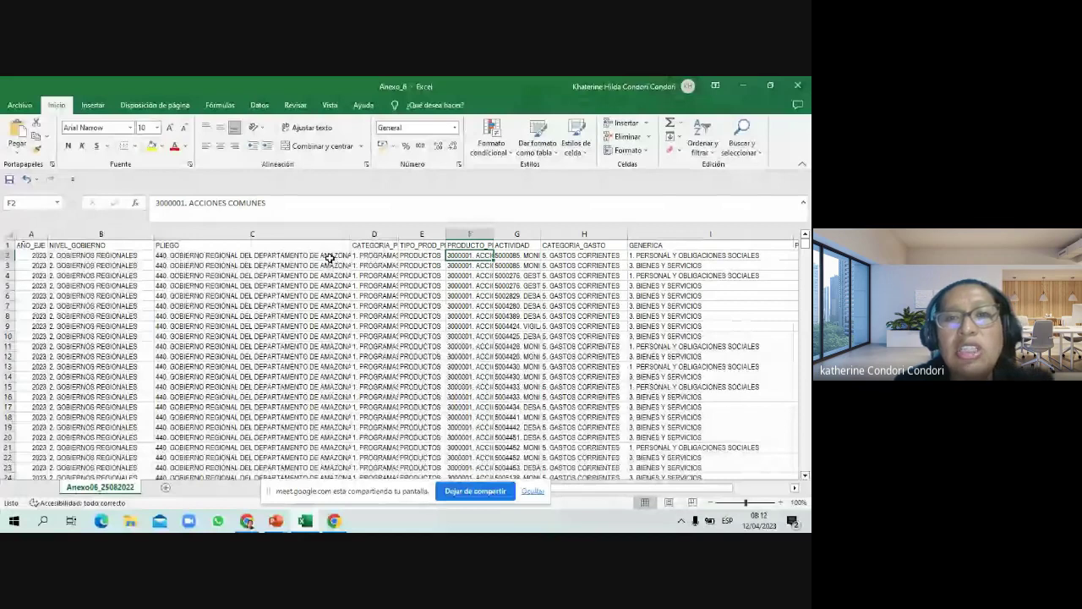
key("Up")
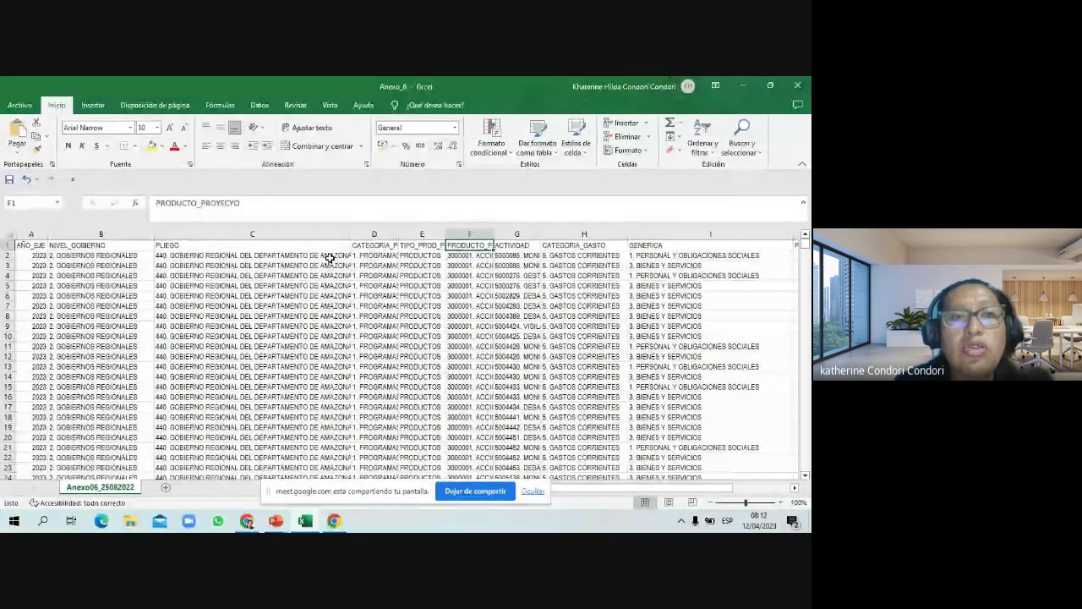
key("Right")
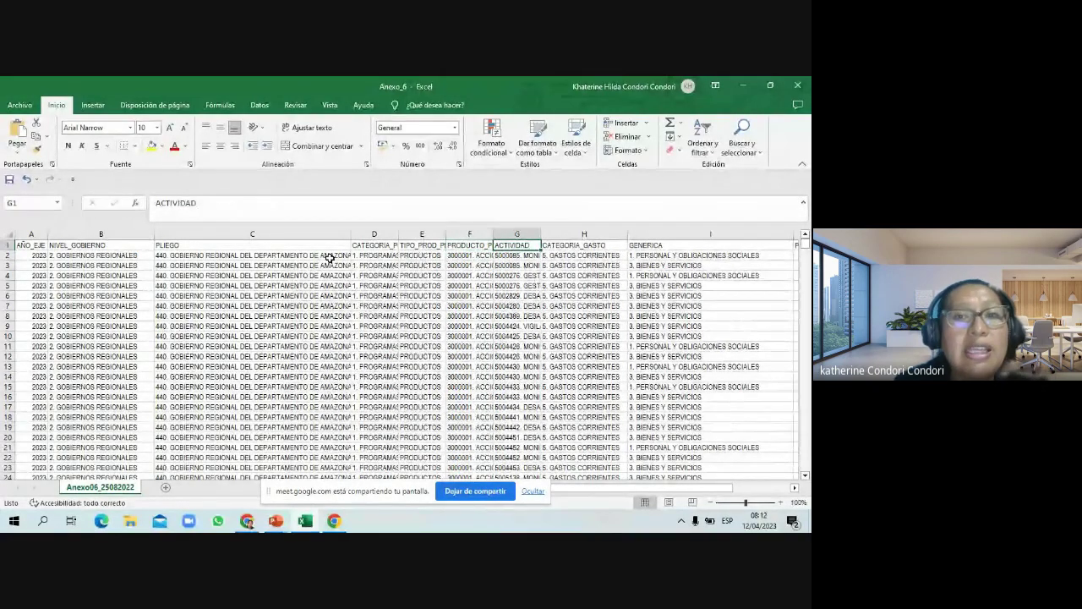
Examine the entries in the ACTIVIDAD column from row 2 down to row 27
key("Down")
key("Down")
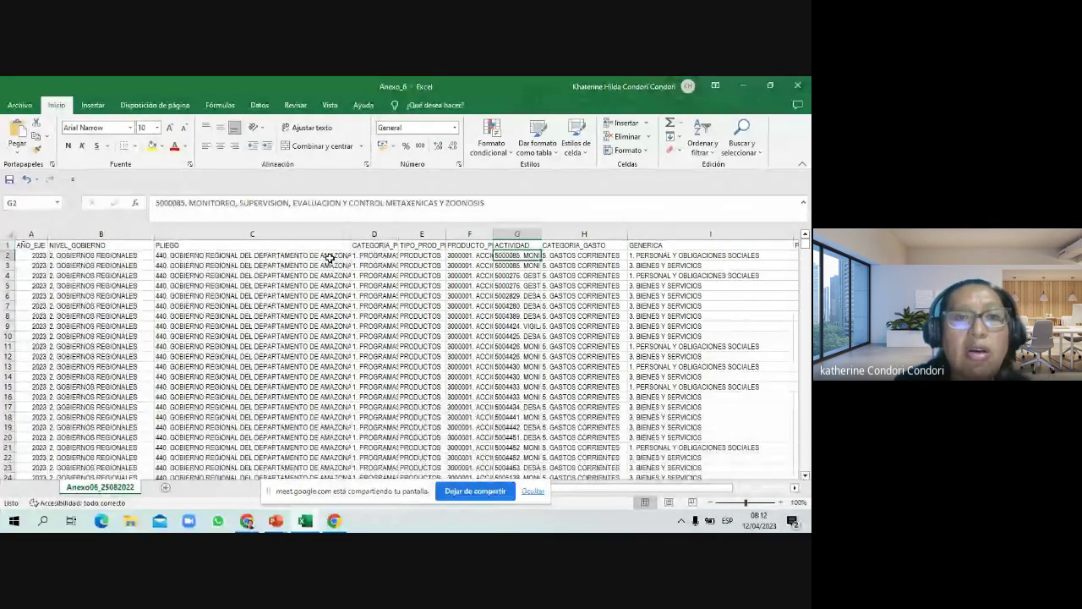
key("Down")
key("Down")
key("Down")
key("Down")
key("Down")
key("Down")
key("Down")
key("Down")
key("Down")
key("Down")
key("Down")
key("Down")
key("Down")
key("Down")
key("Down")
key("Down")
key("Down")
key("Down")
key("Down")
key("Down")
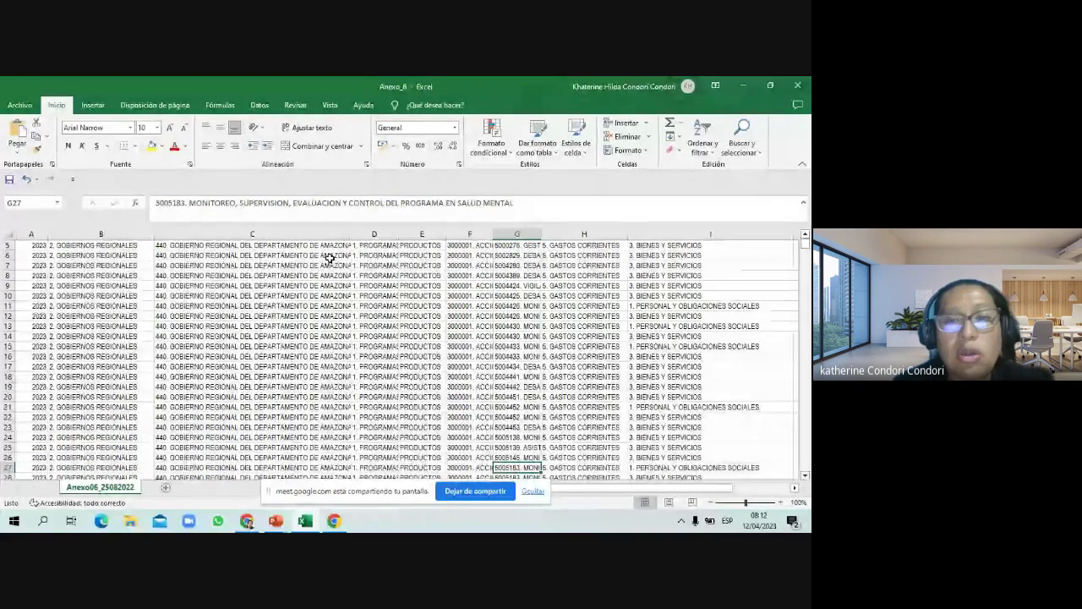
Review row 27's expense category, GENERICA and PRESUPUESTO values, and return to its year cell
key("Right")
key("Right")
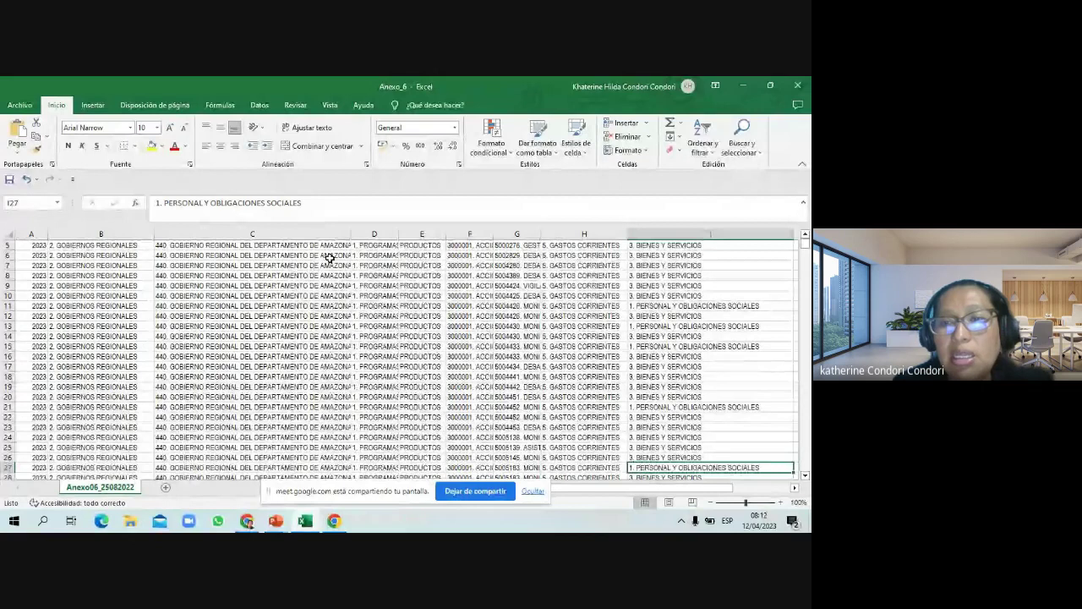
key("Right")
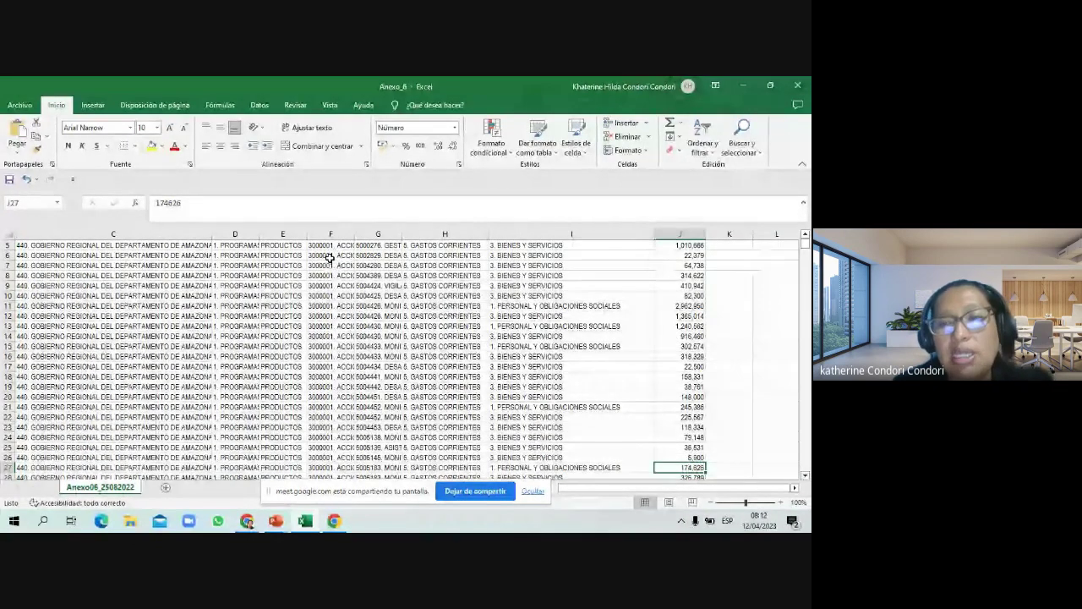
key("Left")
key("Left")
key("Left")
key("Left")
key("Left")
key("Left")
key("Left")
key("Left")
key("Left")
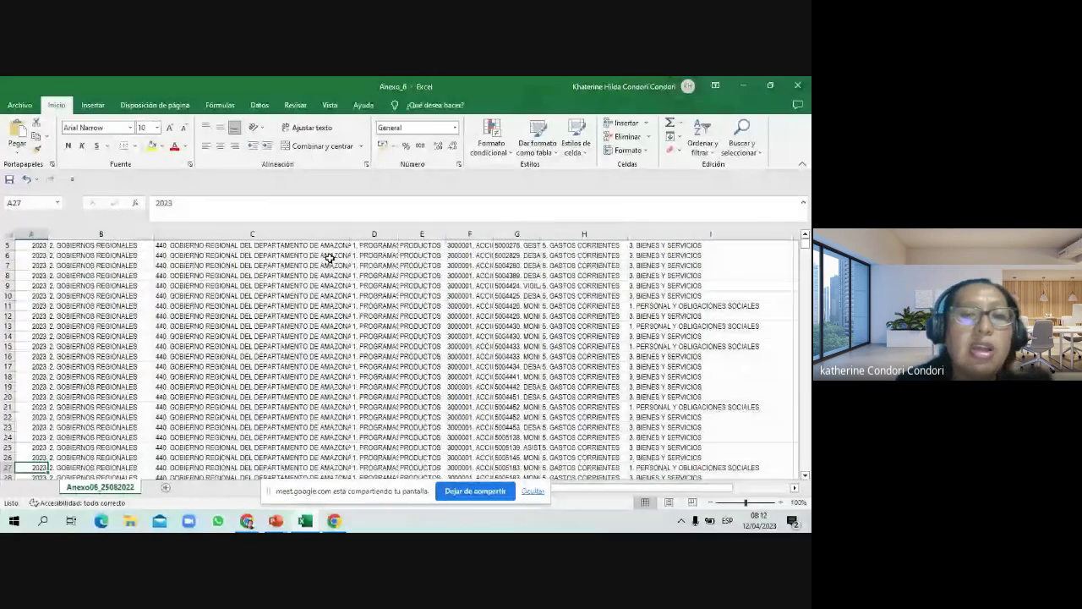
Examine the product entries in the PRODUCTO_PROYECYO column from row 27 down to about row 52
key("Right")
key("Right")
key("Right")
key("Right")
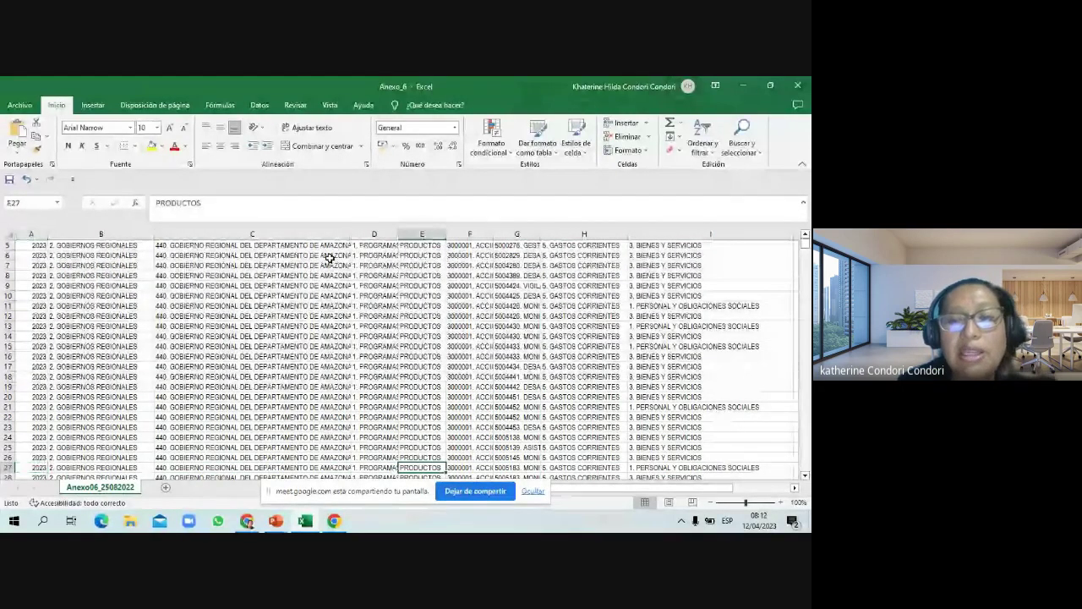
key("Right")
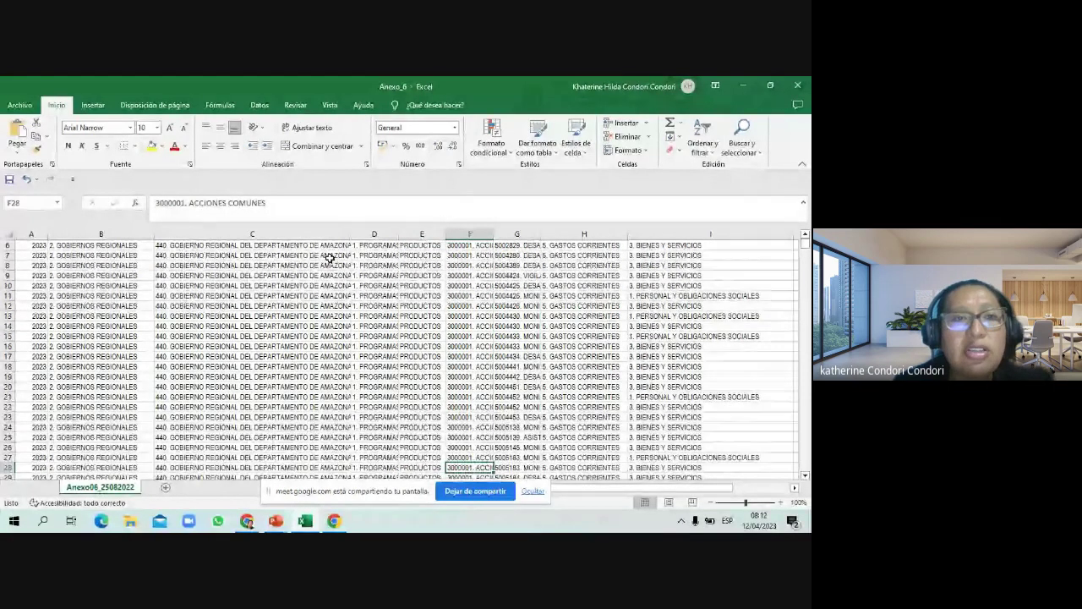
key("Page_Down")
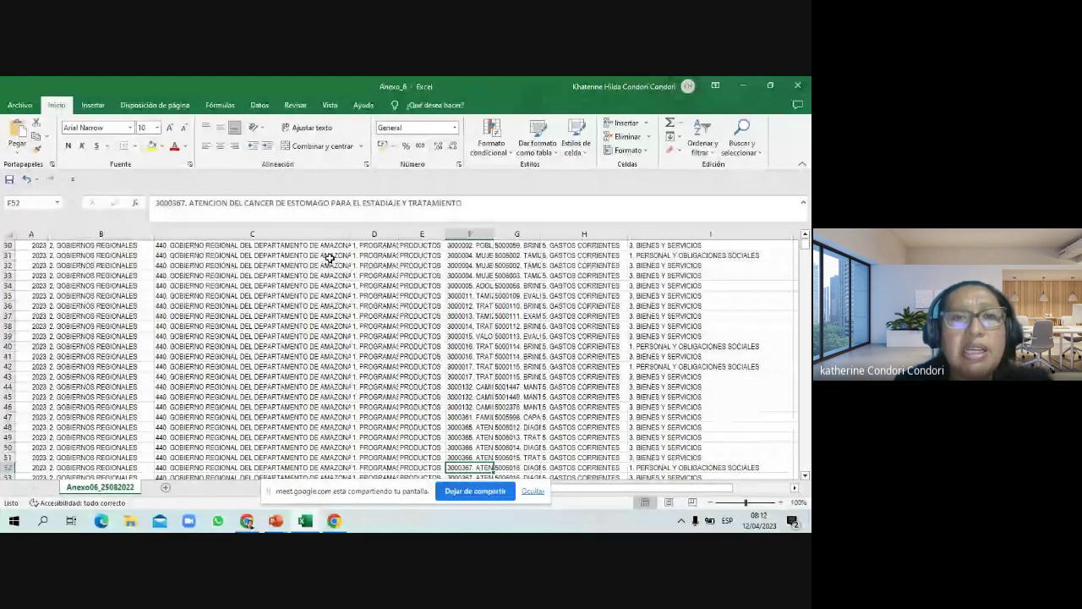
key("Up")
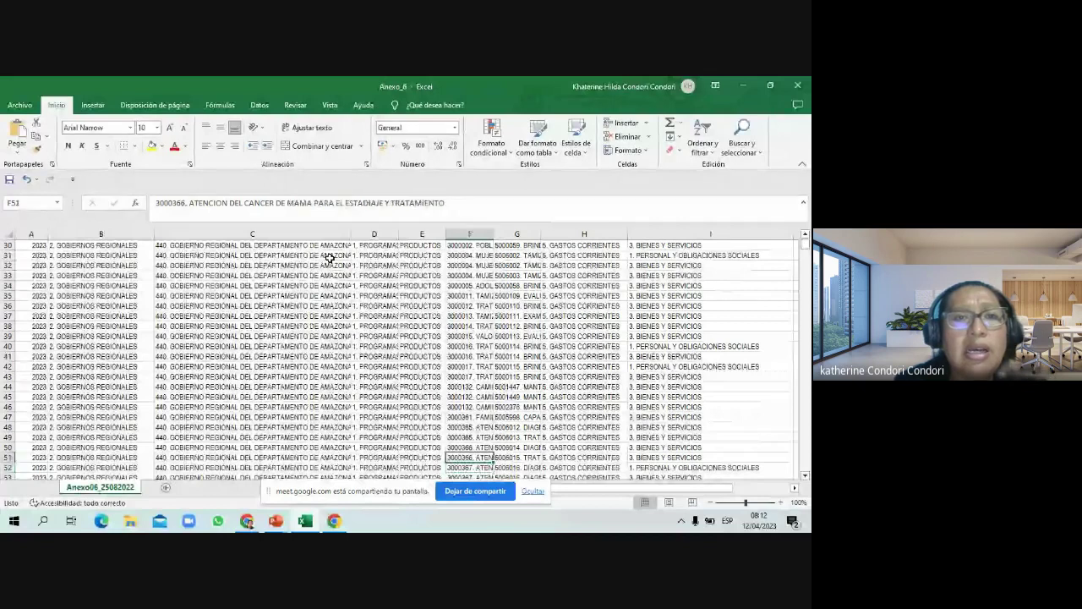
Examine the product entries in the PRODUCTO_PROYECYO column from row 50 down to row 87
key("Up")
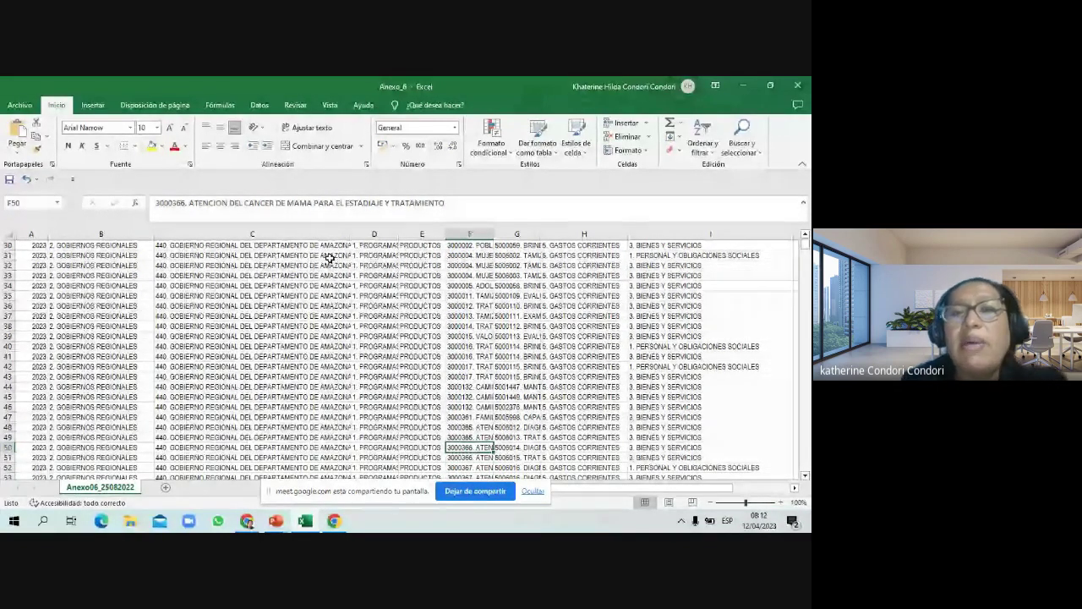
key("Down")
key("Down")
key("Down")
key("Down")
key("Down")
key("Down")
key("Down")
key("Down")
key("Down")
key("Down")
key("Down")
key("Down")
key("Down")
key("Down")
key("Down")
key("Down")
key("Down")
key("Down")
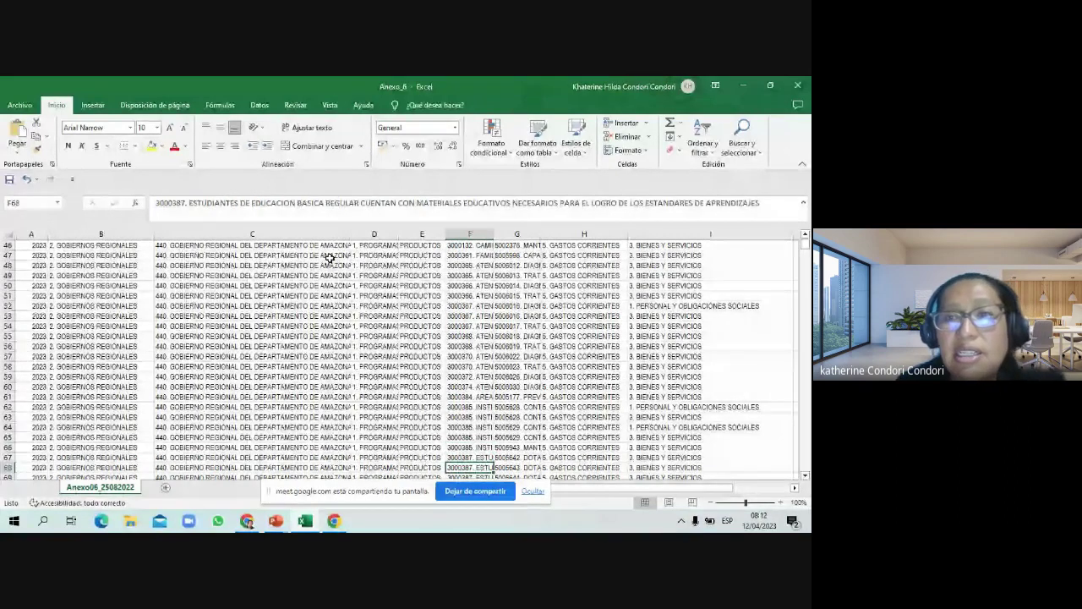
key("Down")
key("Down")
key("Down")
key("Down")
key("Down")
key("Down")
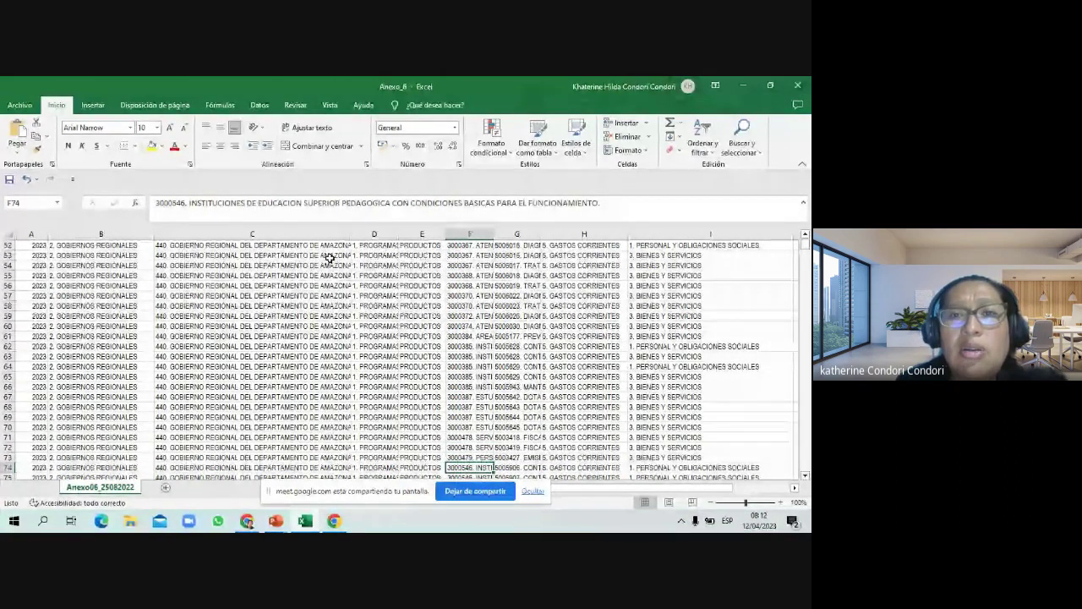
key("Down")
key("Down")
key("Down")
key("Down")
key("Down")
key("Down")
key("Down")
key("Down")
key("Down")
key("Down")
key("Down")
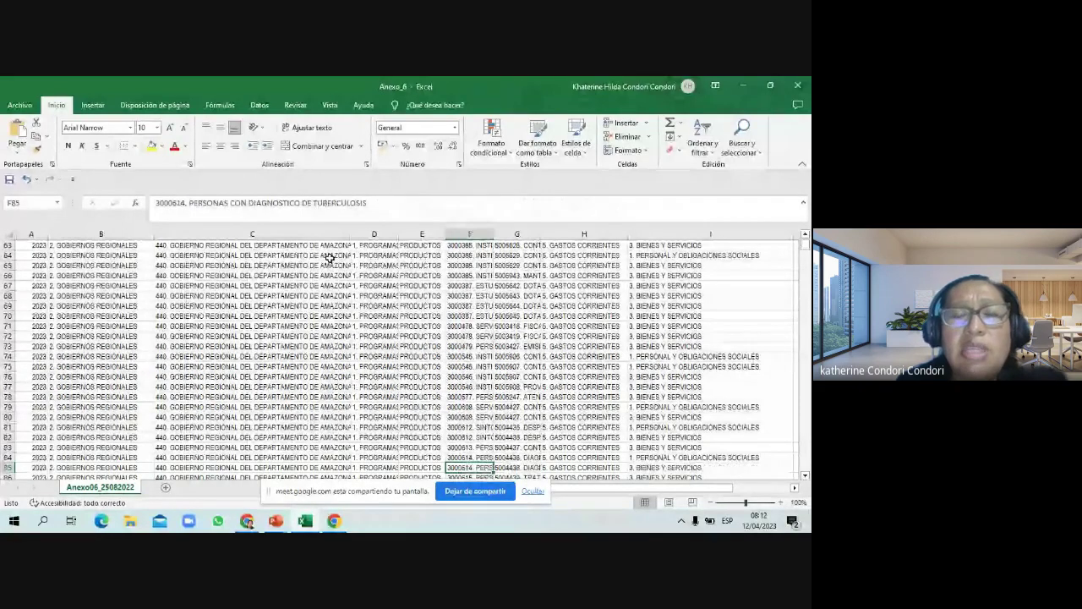
key("Down")
key("Down")
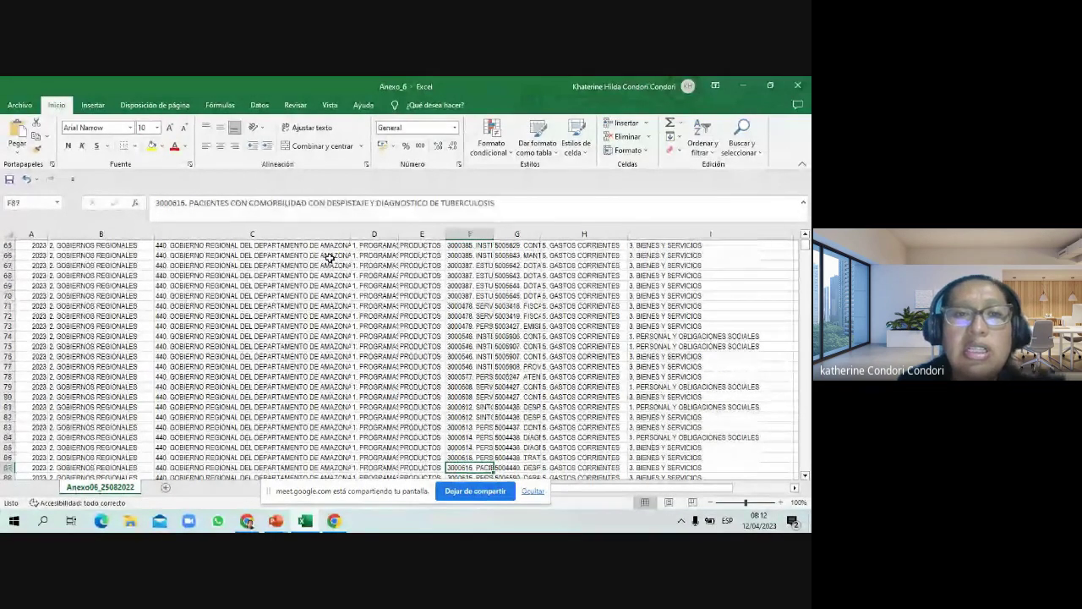
Continue reading the PRODUCTO_PROYECYO entries from row 88 down to row 141, rechecking the products in rows 140 and 141
key("Down")
key("Down")
key("Down")
key("Down")
key("Down")
key("Down")
key("Down")
key("Down")
key("Down")
key("Down")
key("Down")
key("Down")
key("Down")
key("Down")
key("Down")
key("Down")
key("Down")
key("Down")
key("Down")
key("Down")
key("Down")
key("Down")
key("Down")
key("Down")
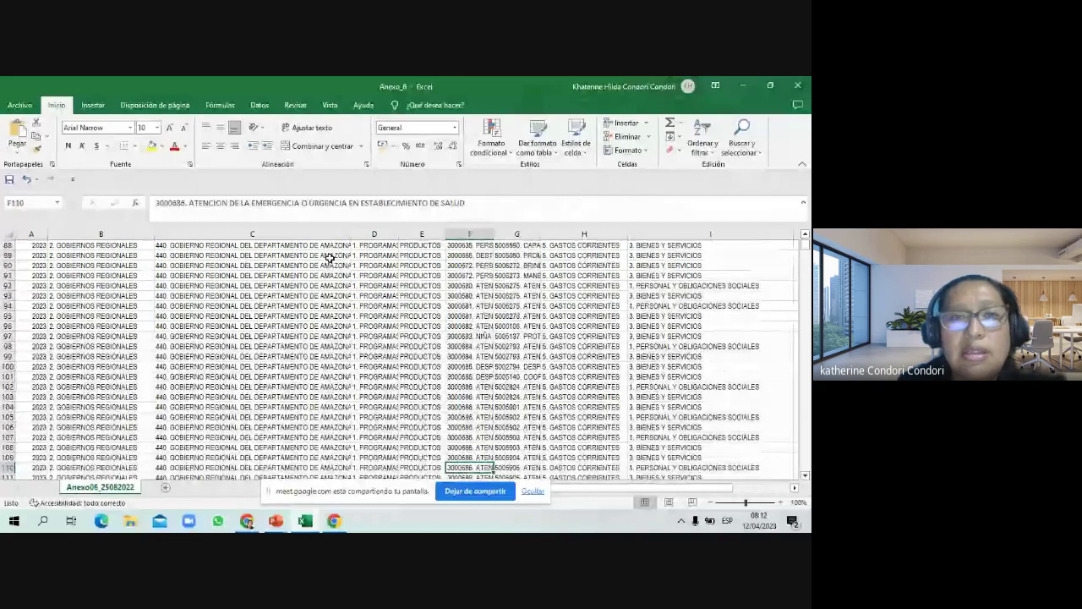
key("Down")
key("Down")
key("Down")
key("Down")
key("Down")
key("Down")
key("Down")
key("Down")
key("Down")
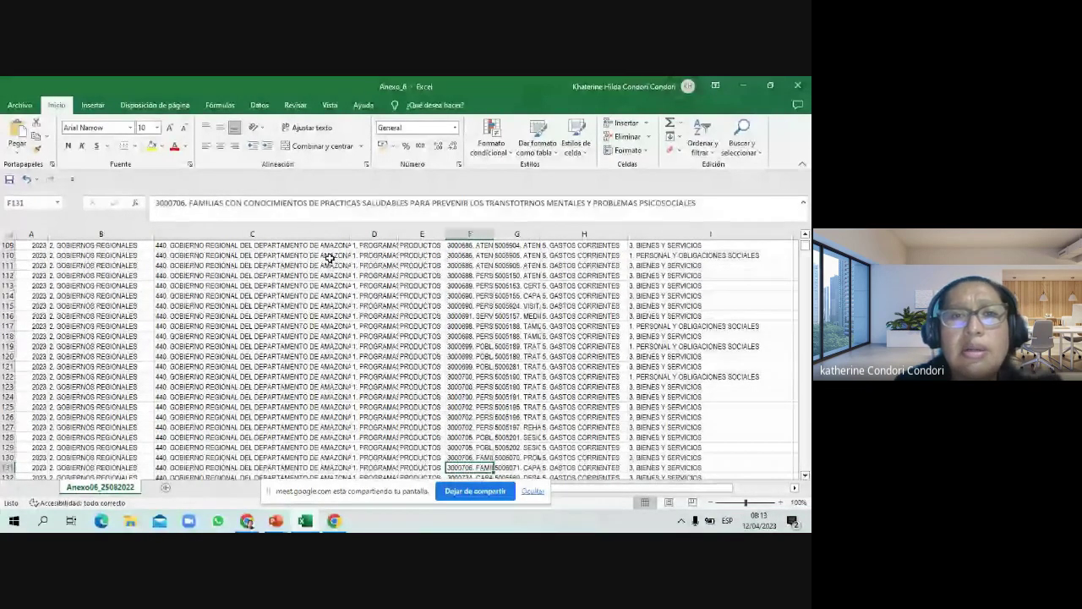
key("Down")
key("Down")
key("Down")
key("Down")
key("Down")
key("Down")
key("Down")
key("Down")
key("Down")
key("Down")
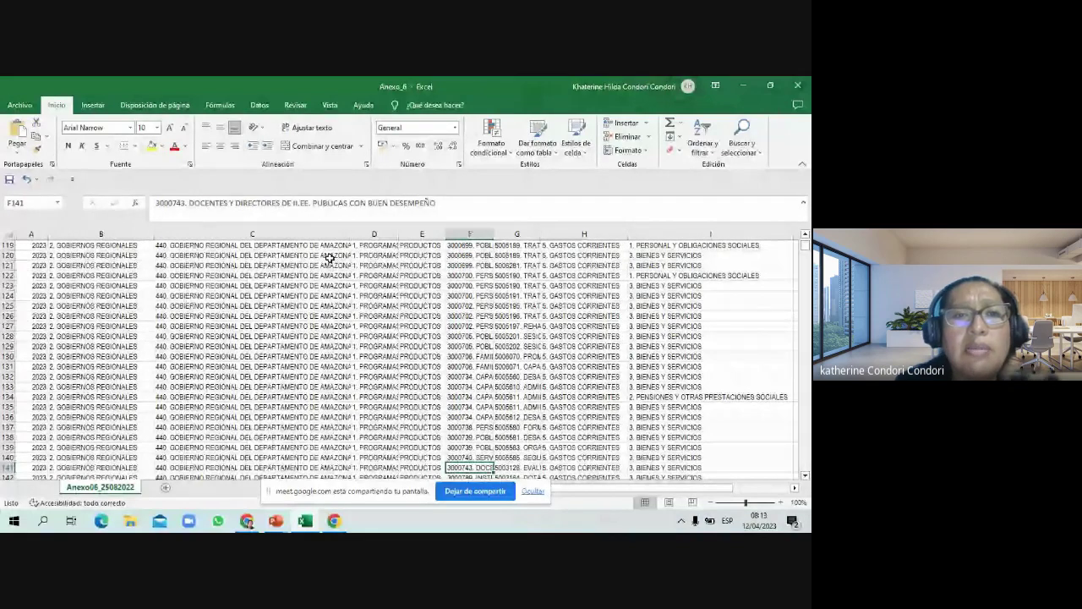
key("Up")
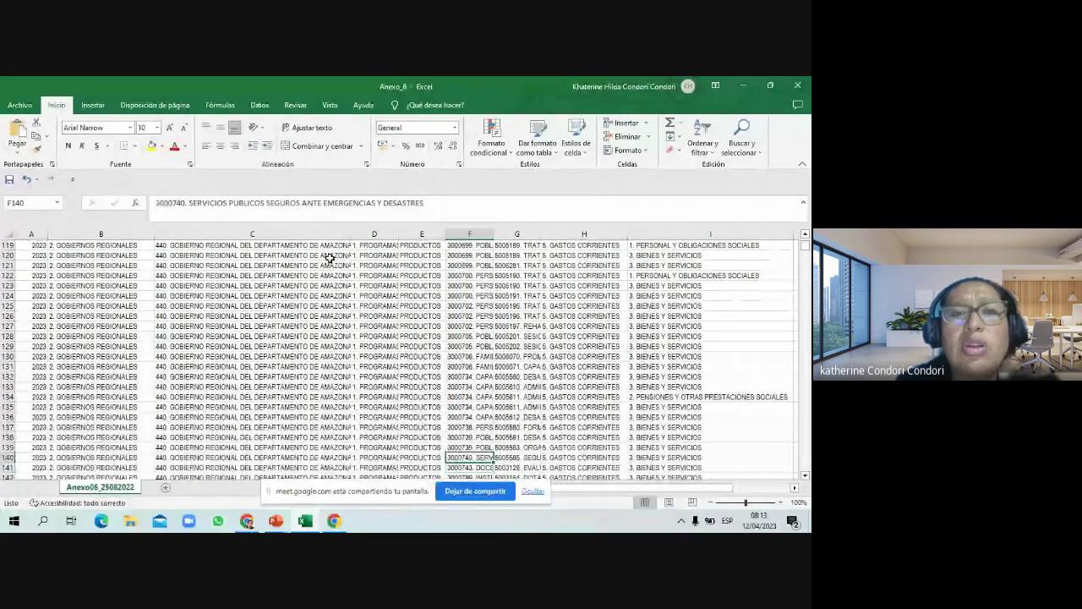
key("Down")
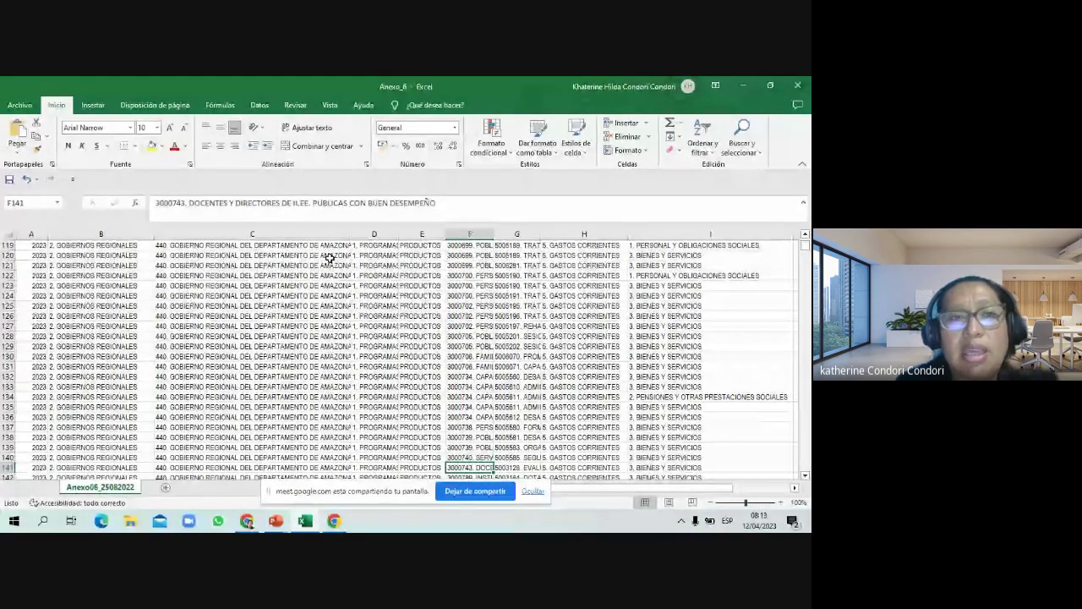
key("Down")
key("Up")
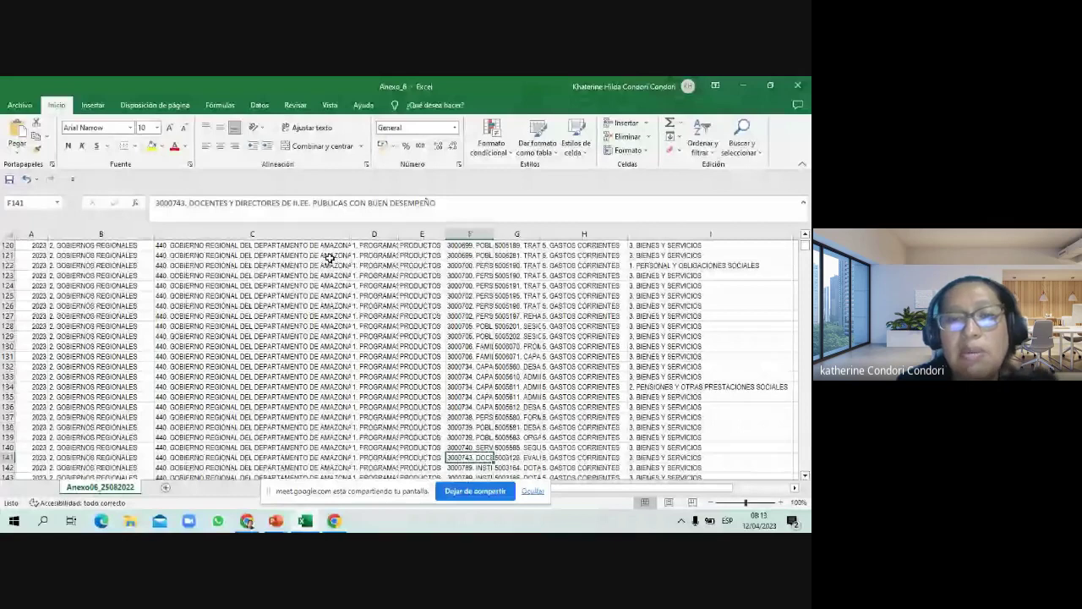
Review the products listed in the PRODUCTO_PROYECYO column from row 142 down to row 199
key("Down")
key("Down")
key("Down")
key("Down")
key("Down")
key("Down")
key("Down")
key("Down")
key("Down")
key("Down")
key("Down")
key("Down")
key("Down")
key("Down")
key("Down")
key("Down")
key("Down")
key("Down")
key("Down")
key("Down")
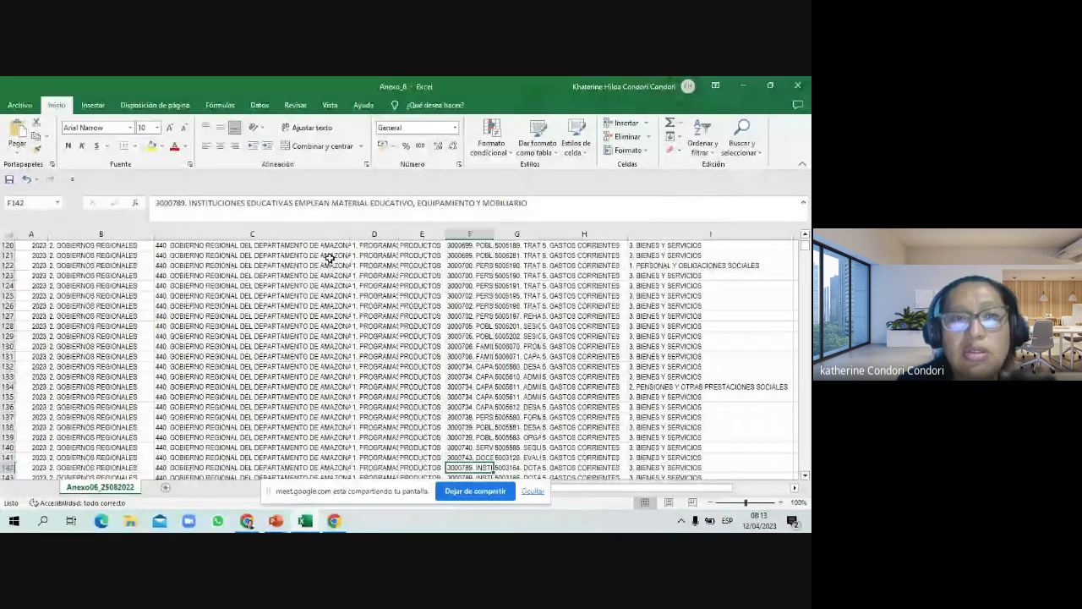
key("Down")
key("Down")
key("Down")
key("Down")
key("Down")
key("Down")
key("Down")
key("Down")
key("Down")
key("Down")
key("Down")
key("Down")
key("Down")
key("Down")
key("Down")
key("Down")
key("Down")
key("Down")
key("Down")
key("Down")
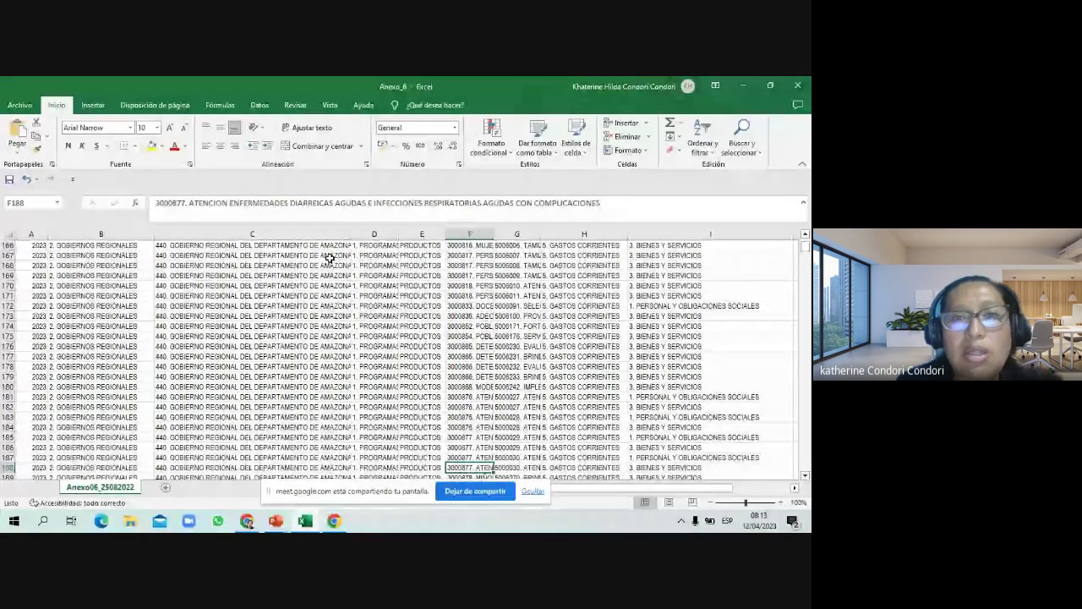
key("Down")
key("Down")
key("Down")
key("Down")
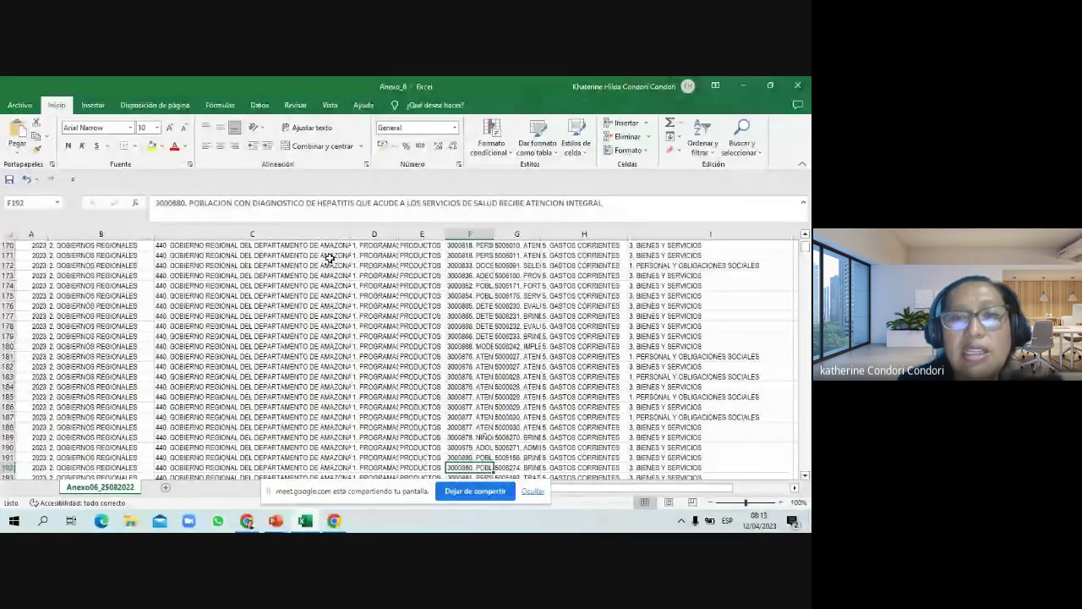
key("Down")
key("Down")
key("Down")
key("Down")
key("Down")
key("Down")
key("Down")
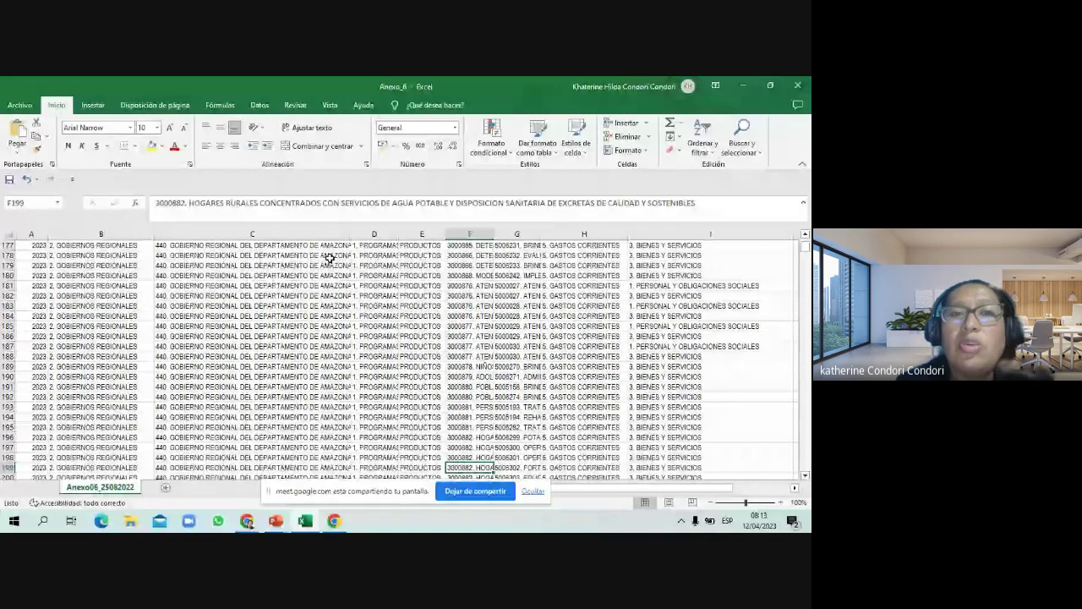
Read the PRODUCTO_PROYECYO entries from row 200 down to row 218
key("Down")
key("Down")
key("Down")
key("Down")
key("Down")
key("Down")
key("Down")
key("Down")
key("Down")
key("Down")
key("Down")
key("Down")
key("Down")
key("Down")
key("Down")
key("Down")
key("Down")
key("Down")
key("Down")
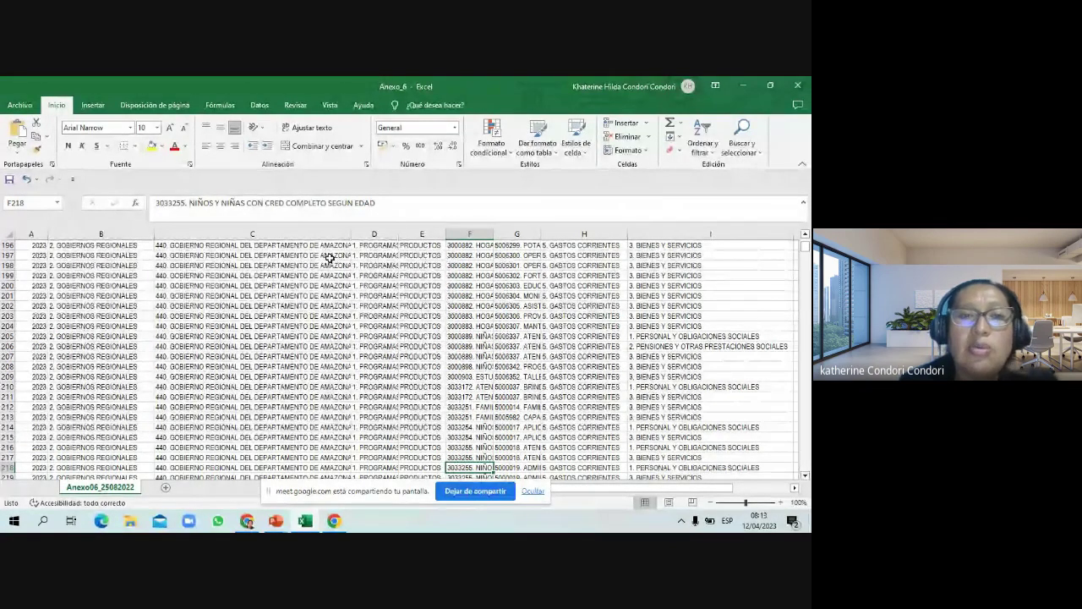
Read the PRODUCTO_PROYECYO entries from row 219 down to row 259
key("Down")
key("Down")
key("Down")
key("Down")
key("Down")
key("Down")
key("Down")
key("Down")
key("Down")
key("Down")
key("Down")
key("Down")
key("Down")
key("Down")
key("Down")
key("Down")
key("Down")
key("Down")
key("Down")
key("Down")
key("Down")
key("Down")
key("Down")
key("Down")
key("Down")
key("Down")
key("Down")
key("Down")
key("Down")
key("Down")
key("Down")
key("Down")
key("Down")
key("Down")
key("Down")
key("Down")
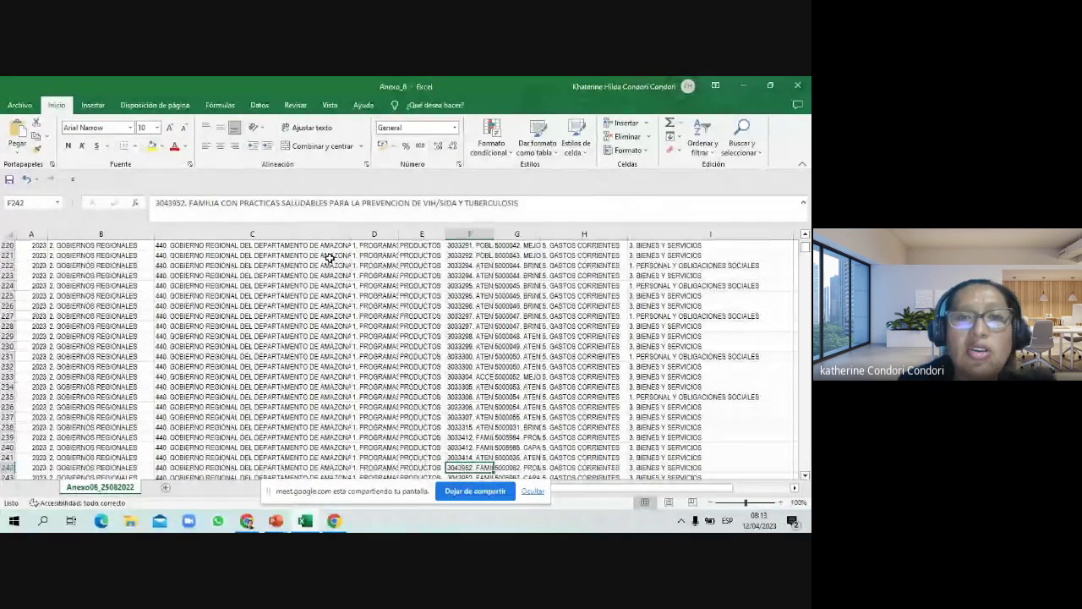
key("Down")
key("Down")
key("Down")
key("Down")
key("Down")
key("Down")
key("Down")
key("Down")
key("Down")
key("Down")
key("Down")
key("Down")
key("Down")
key("Down")
key("Down")
key("Down")
key("Down")
key("Down")
key("Down")
key("Down")
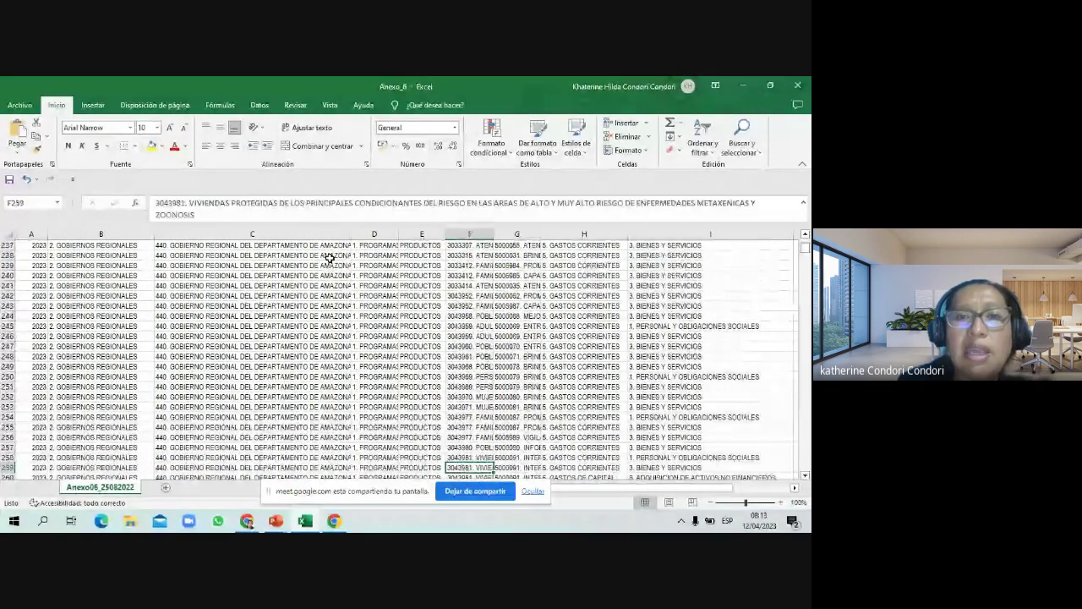
Continue through the PRODUCTO_PROYECYO column from row 260 to row 345, covering the project entries and the rows without a product
key("Down")
key("Down")
key("Down")
key("Down")
key("Down")
key("Down")
key("Down")
key("Down")
key("Down")
key("Down")
key("Down")
key("Down")
key("Down")
key("Down")
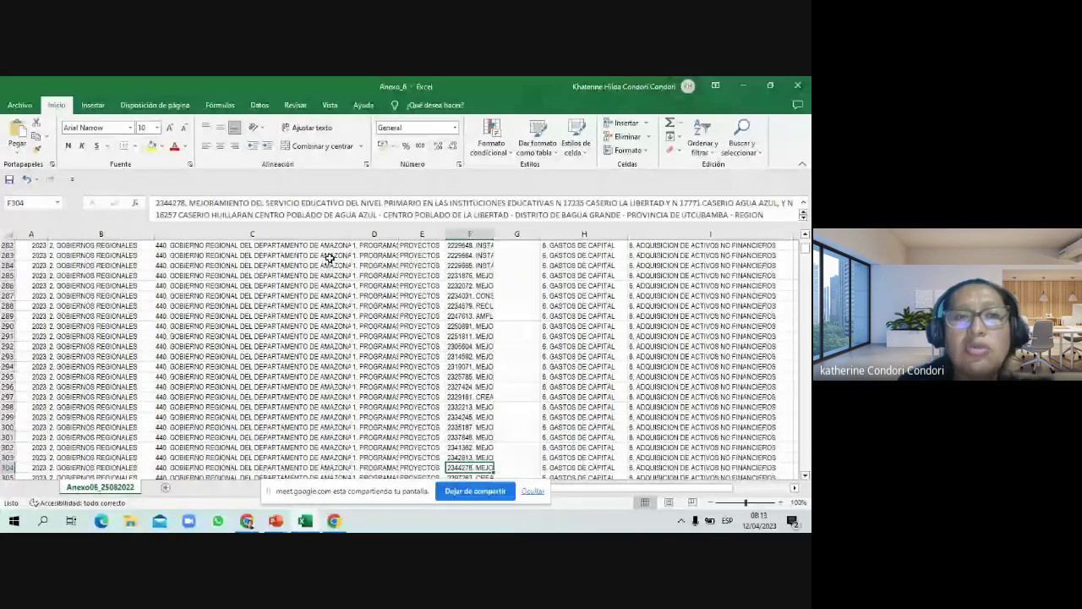
key("Down")
key("Down")
key("Down")
key("Down")
key("Down")
key("Down")
key("Down")
key("Down")
key("Down")
key("Down")
key("Down")
key("Down")
key("Down")
key("Down")
key("Down")
key("Down")
key("Down")
key("Down")
key("Down")
key("Down")
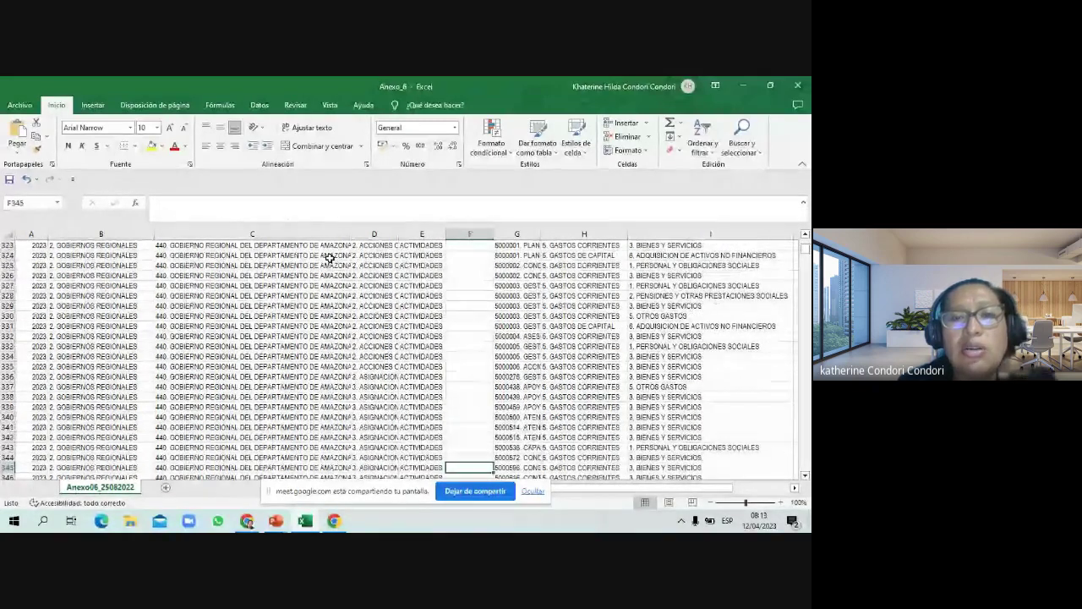
Review the ACTIVIDADES entries in column E from row 345 down to row 371
key("Left")
key("Down")
key("Down")
key("Down")
key("Down")
key("Down")
key("Down")
key("Down")
key("Down")
key("Down")
key("Down")
key("Down")
key("Down")
key("Down")
key("Down")
key("Down")
key("Down")
key("Down")
key("Down")
key("Down")
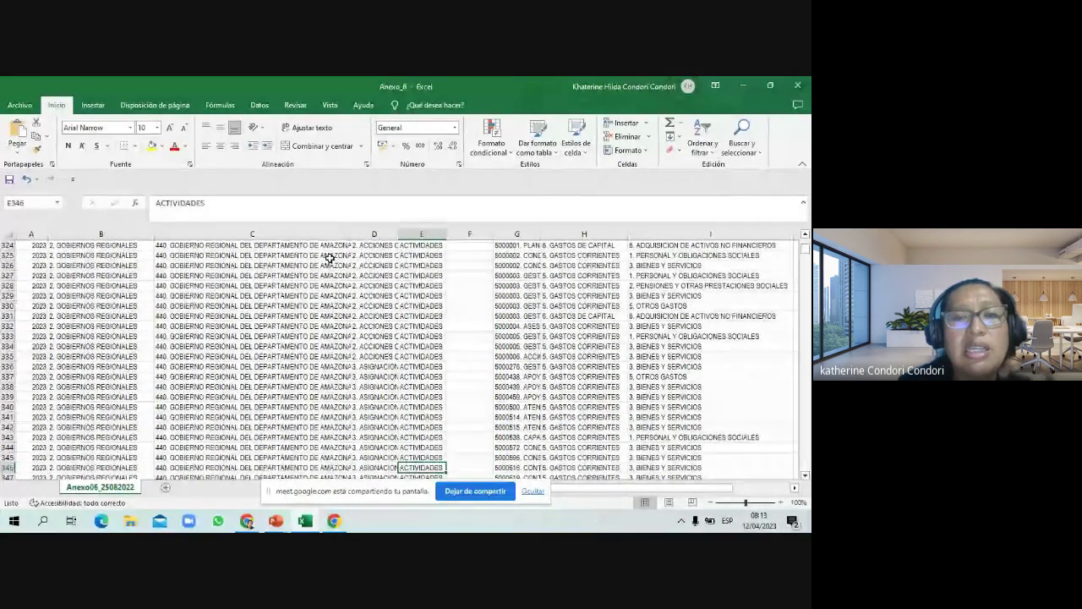
key("Down")
key("Down")
key("Down")
key("Down")
key("Down")
key("Down")
key("Down")
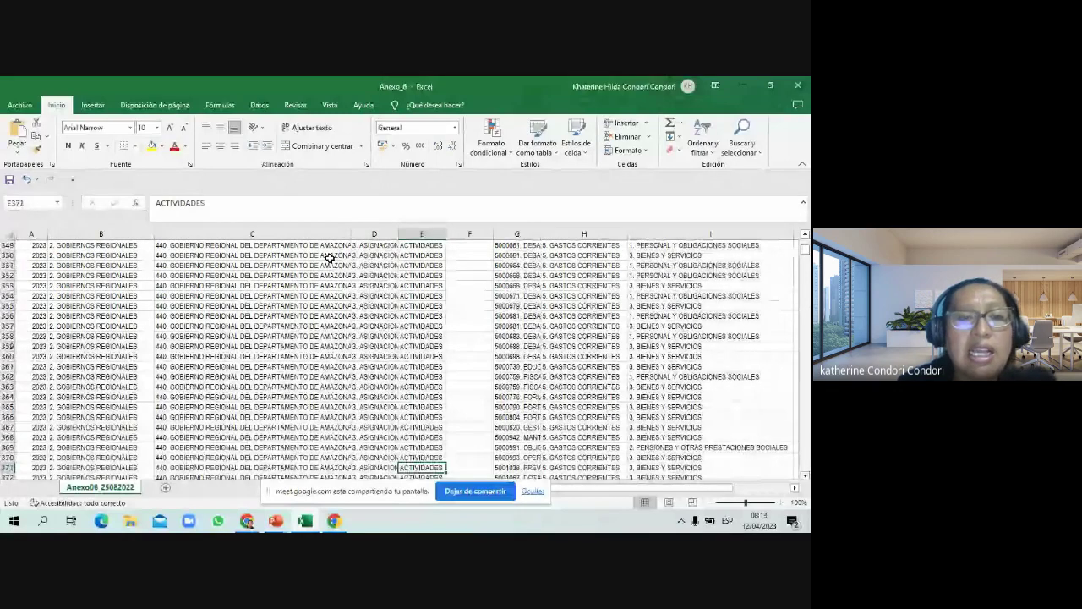
Examine row 371 across its columns, from government level and budget category to activity, expense type and amount
key("Home")
key("Right")
key("Right")
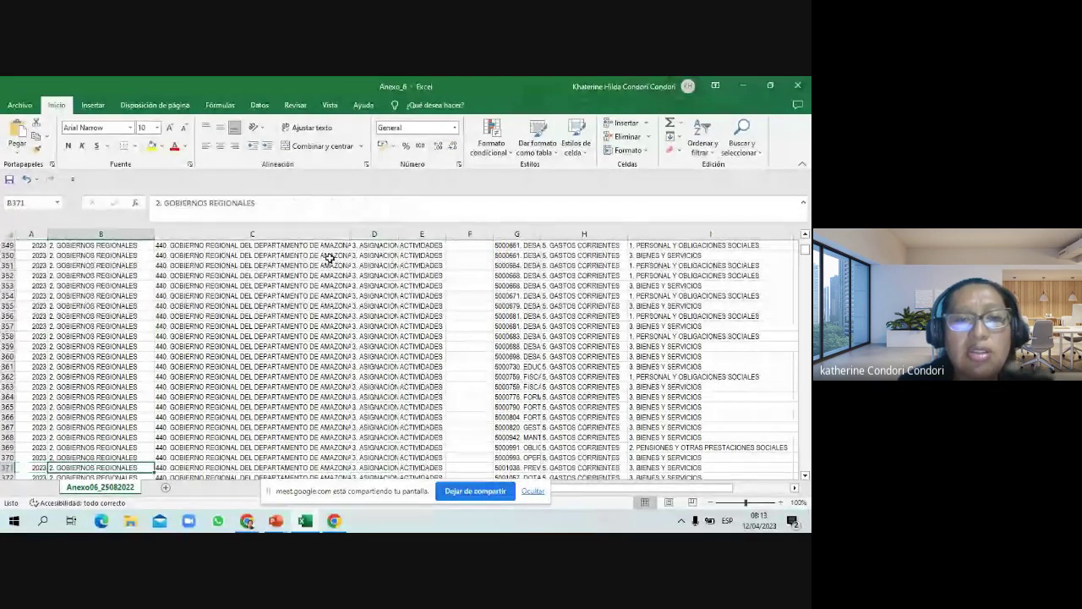
key("Right")
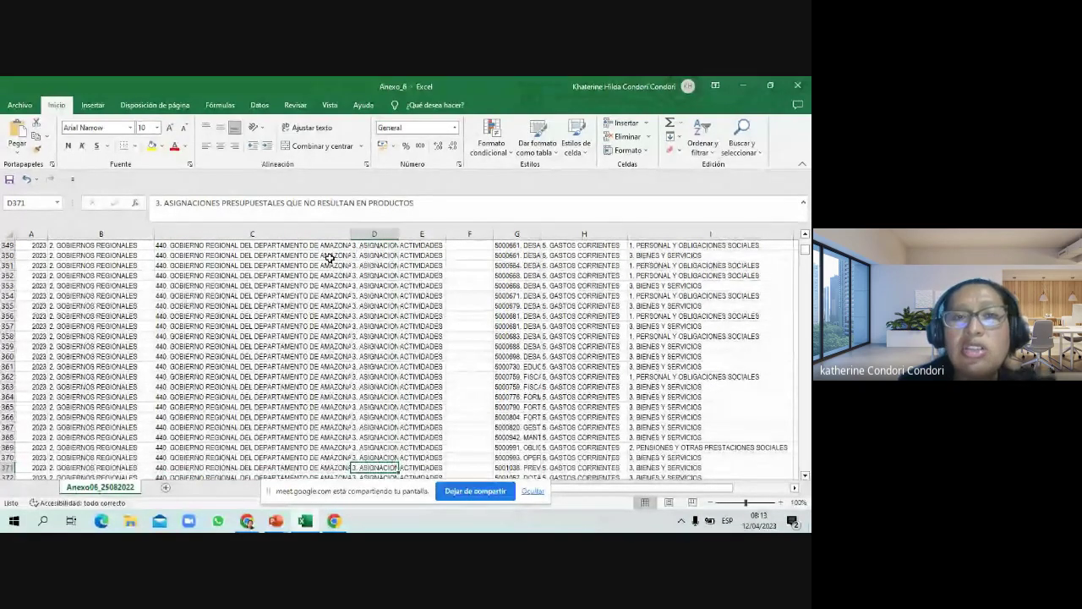
key("Right")
key("Right")
key("Right")
key("Right")
key("Right")
key("Right")
key("Right")
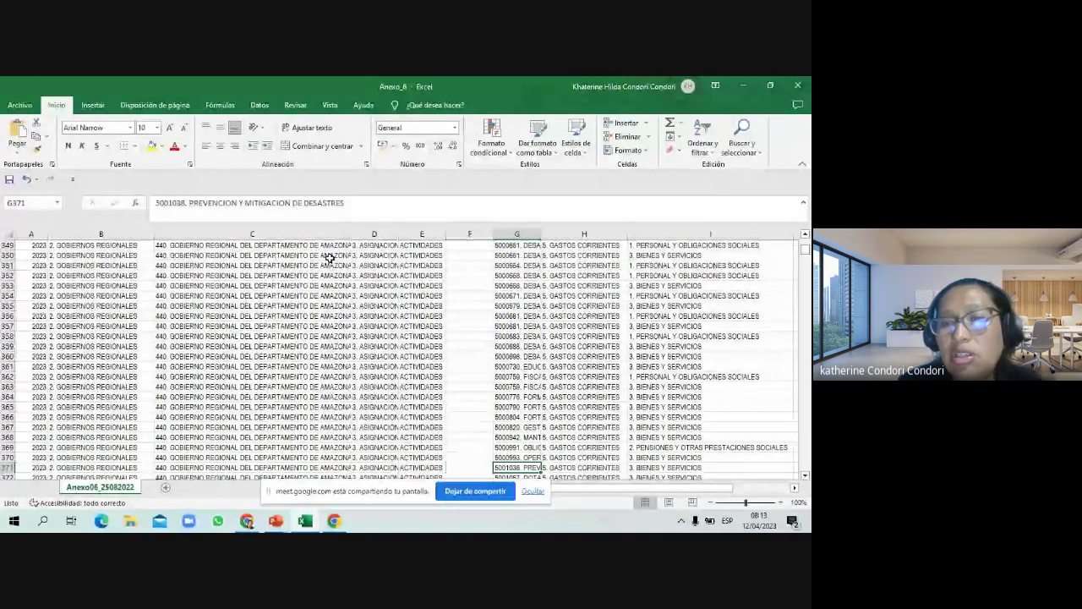
Look back through the Anexo 6 rows from 371 up to 230, covering activities, projects, products, expense types and amounts
key("Up")
key("Up")
key("Up")
key("Up")
key("Up")
key("Up")
key("Up")
key("Up")
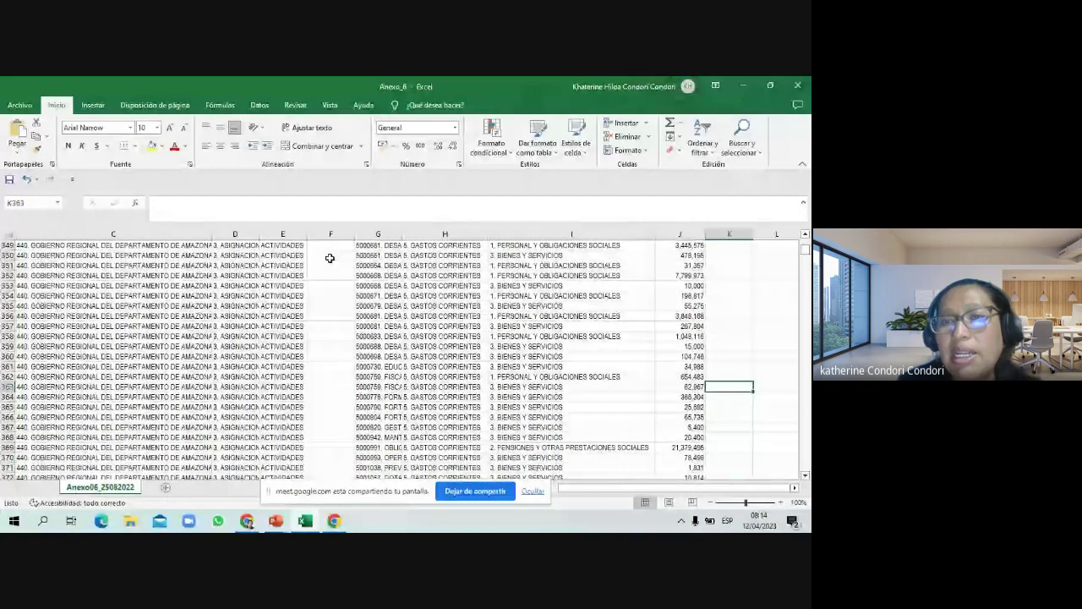
key("Up")
key("Up")
key("Up")
key("Up")
key("Up")
key("Up")
key("Up")
key("Up")
key("Up")
key("Up")
key("Up")
key("Up")
key("Up")
key("Up")
key("Up")
key("Up")
key("Up")
key("Up")
key("Up")
key("Up")
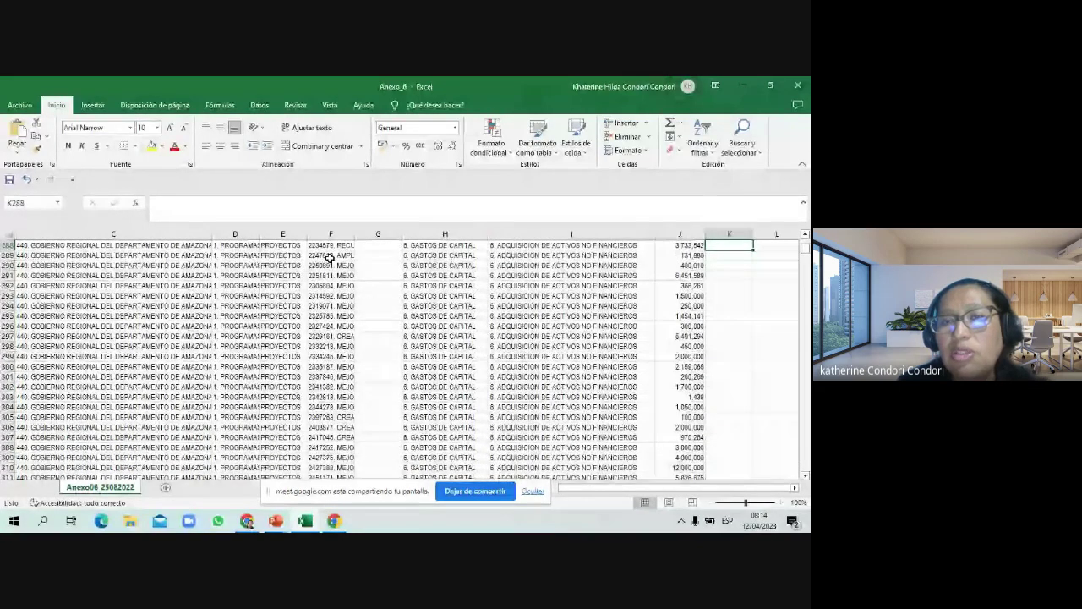
key("Up")
key("Up")
key("Up")
key("Up")
key("Up")
key("Up")
key("Up")
key("Up")
key("Up")
key("Up")
key("Up")
key("Up")
key("Up")
key("Up")
key("Up")
key("Up")
key("Up")
key("Up")
key("Up")
key("Up")
key("Left")
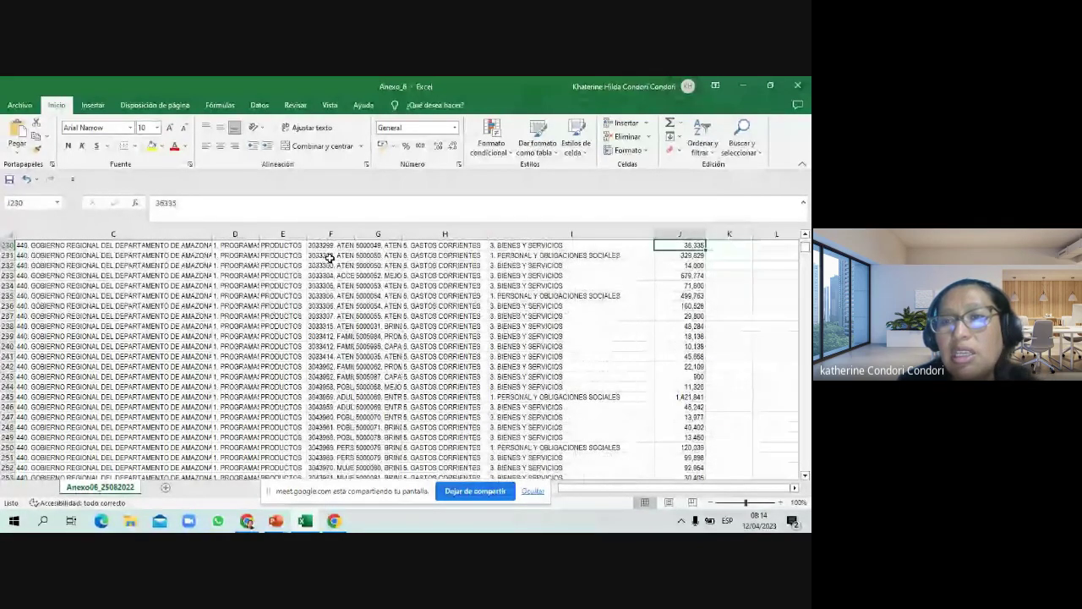
Review the product rows and their amounts in column J from row 230 up to row 209
key("Up")
key("Up")
key("Up")
key("Up")
key("Up")
key("Up")
key("Up")
key("Up")
key("Up")
key("Up")
key("Up")
key("Up")
key("Up")
key("Up")
key("Up")
key("Up")
key("Up")
key("Up")
key("Up")
key("Up")
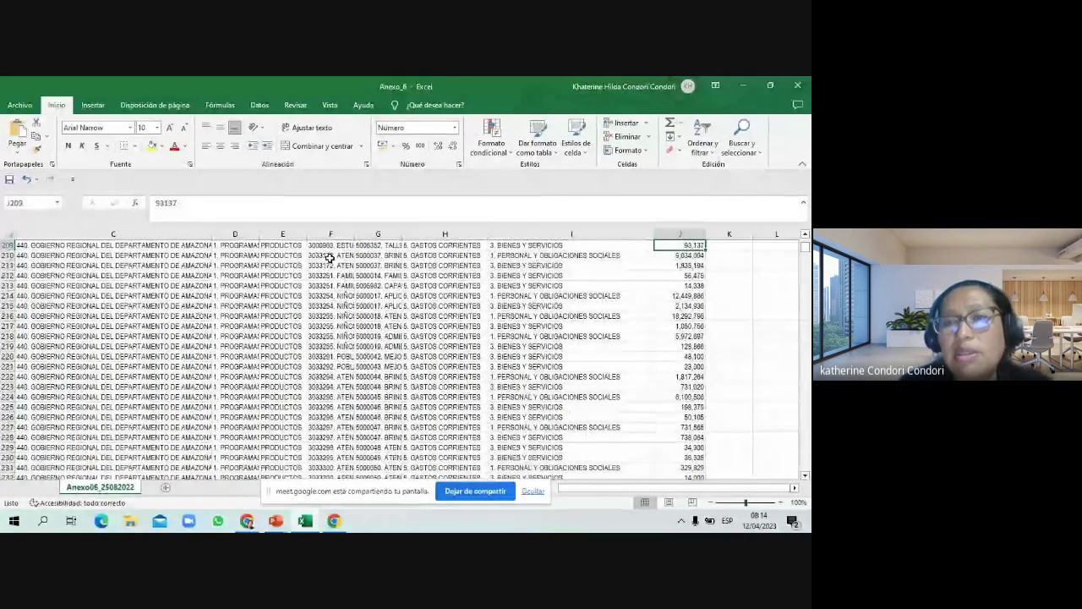
key("Right")
scroll(330, 257, "up", 3)
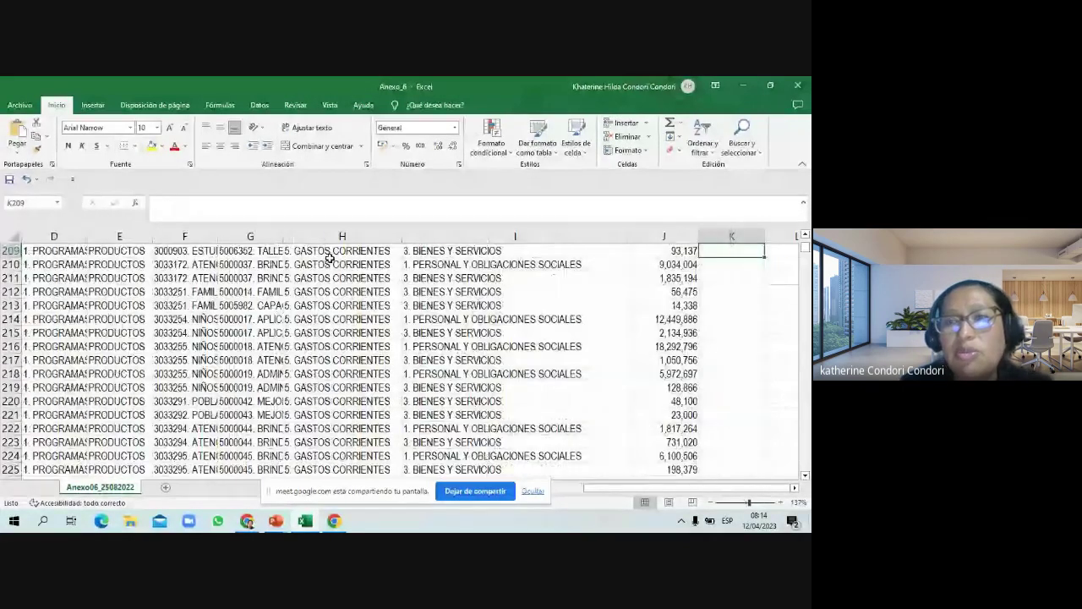
key("Right")
key("Right")
key("Right")
key("Right")
key("Right")
key("Right")
key("Right")
key("Right")
key("Right")
key("Right")
key("Right")
key("Right")
key("Right")
key("Right")
key("Right")
key("Right")
key("Right")
key("Right")
key("Right")
key("Right")
key("Left")
key("Left")
key("Left")
key("Left")
key("Left")
key("Left")
key("Left")
key("Left")
key("Left")
key("Left")
key("Left")
key("Left")
key("Left")
key("Left")
key("Left")
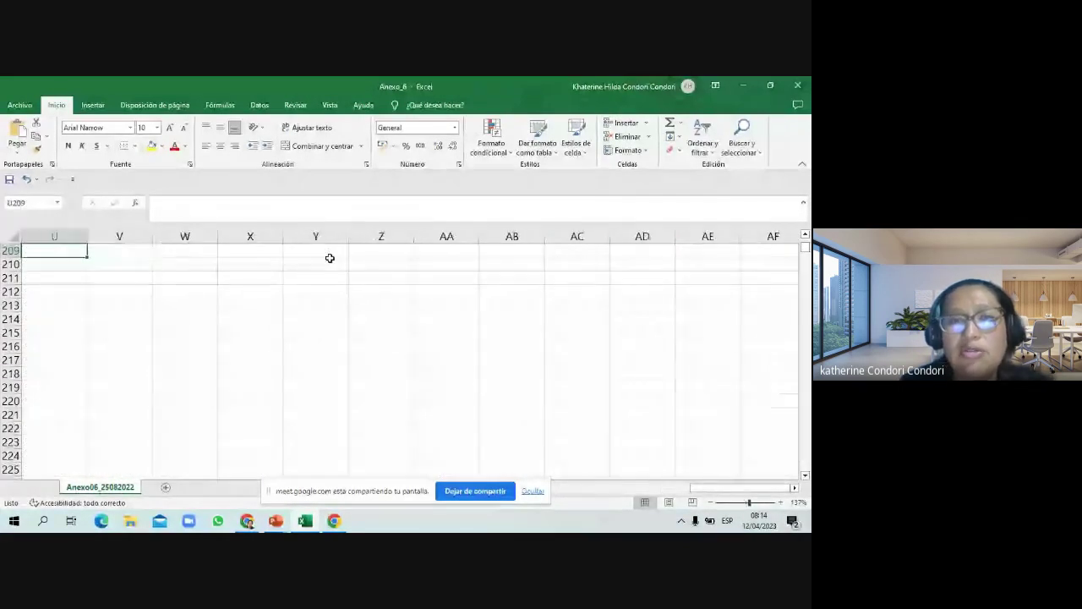
Examine row 209 across its columns, from the year and government level to the activity and amount
key("Home")
key("Right")
key("Right")
key("Right")
key("Right")
key("Right")
key("Right")
key("Right")
key("Right")
key("Right")
key("Right")
key("Right")
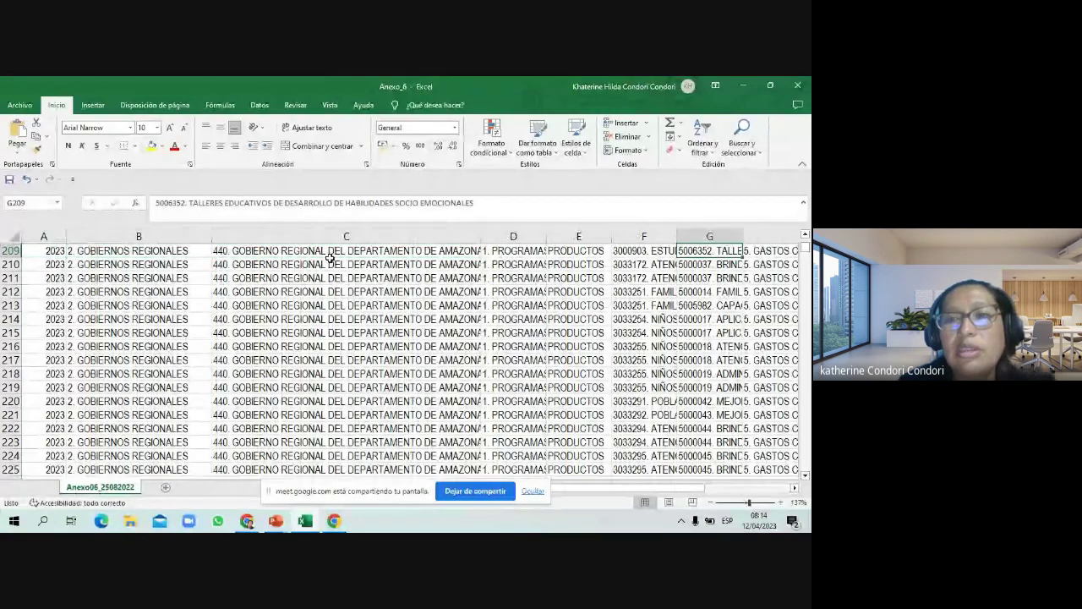
key("Left")
key("Left")
key("Up")
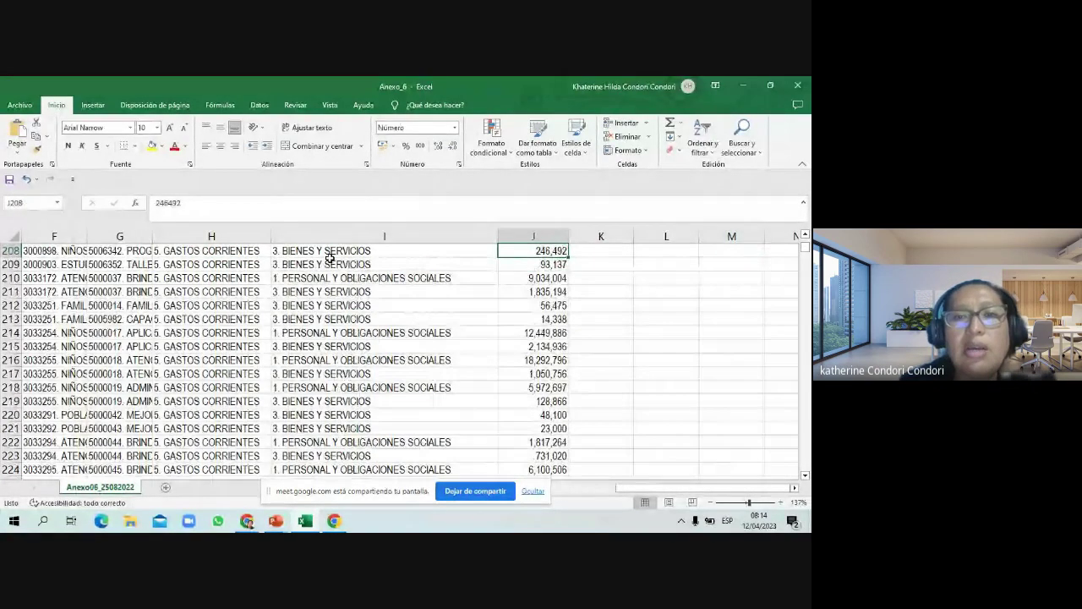
Check the expense types and amounts from row 208 up to row 193
key("Up")
key("Up")
key("Up")
key("Up")
key("Up")
key("Up")
key("Up")
key("Up")
key("Up")
key("Up")
key("Up")
key("Up")
key("Up")
key("Up")
key("Up")
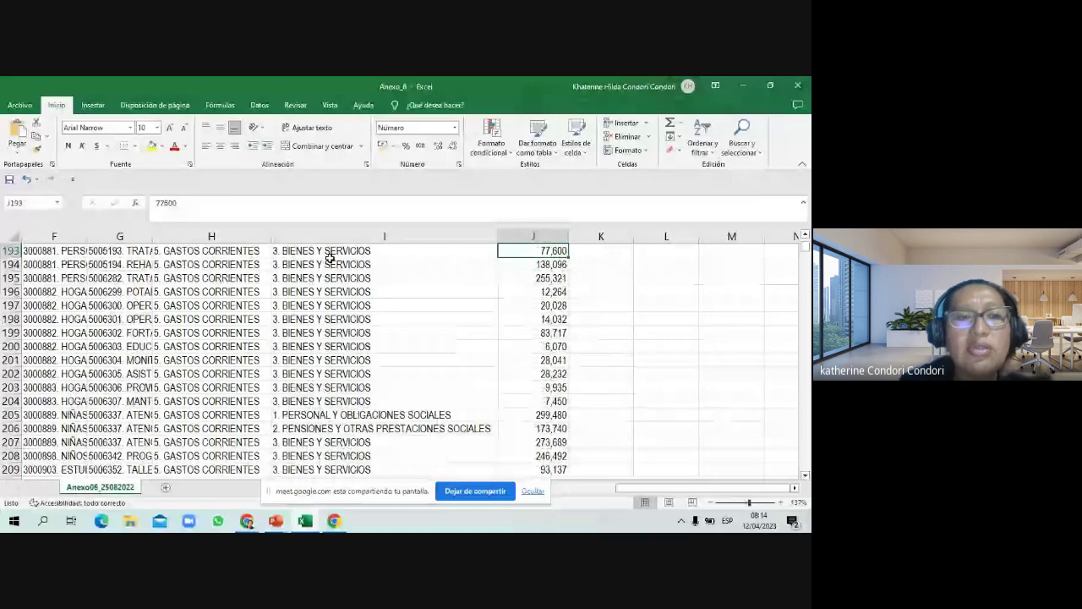
Inspect the amounts from row 193 down to row 197, including row 197's expense type and activity
key("Down")
key("Down")
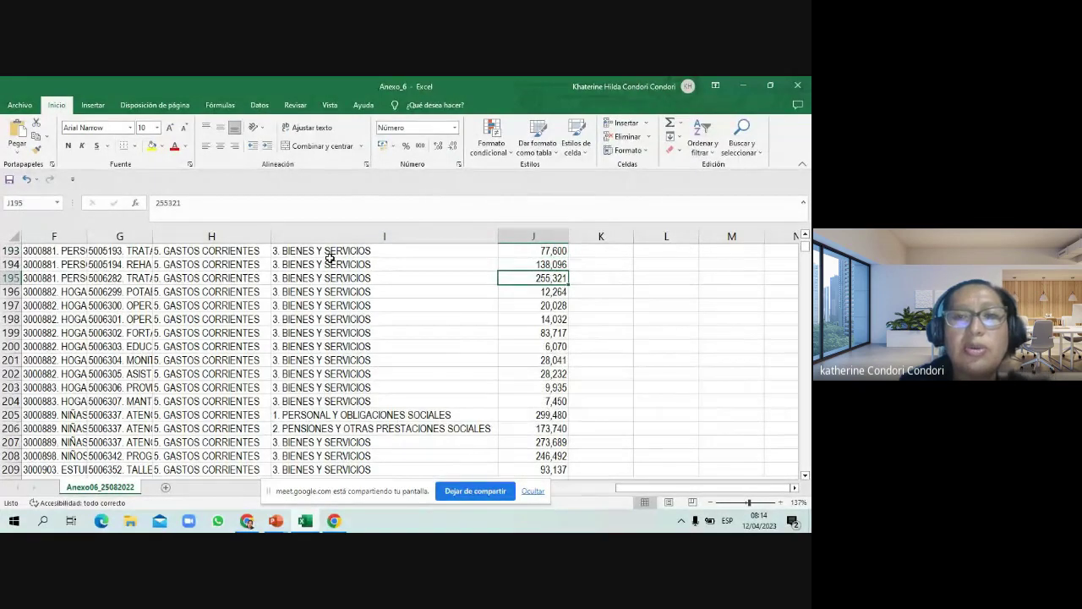
key("Down")
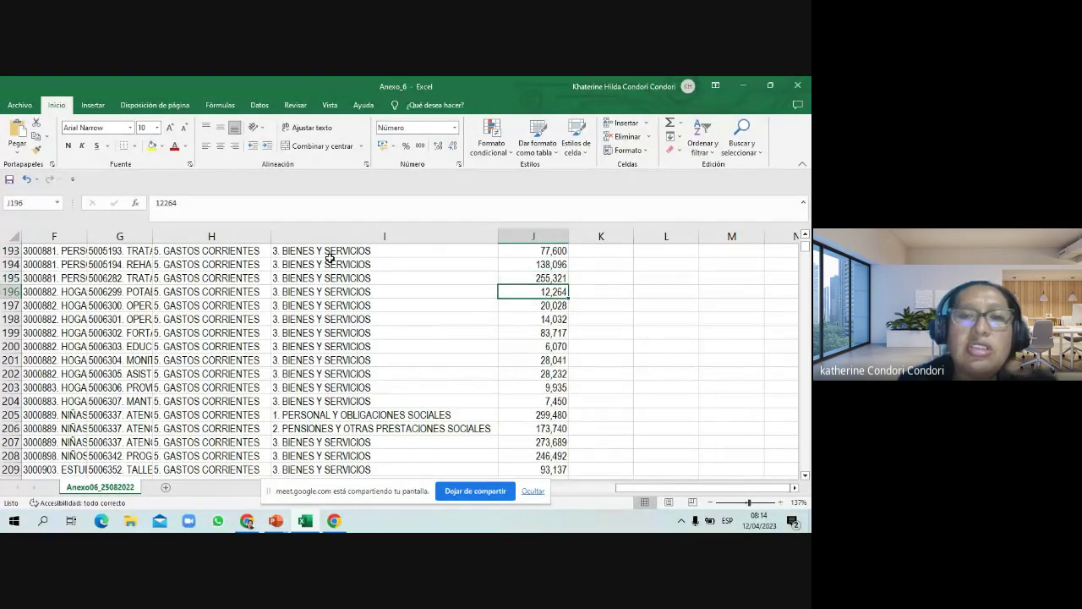
key("Down")
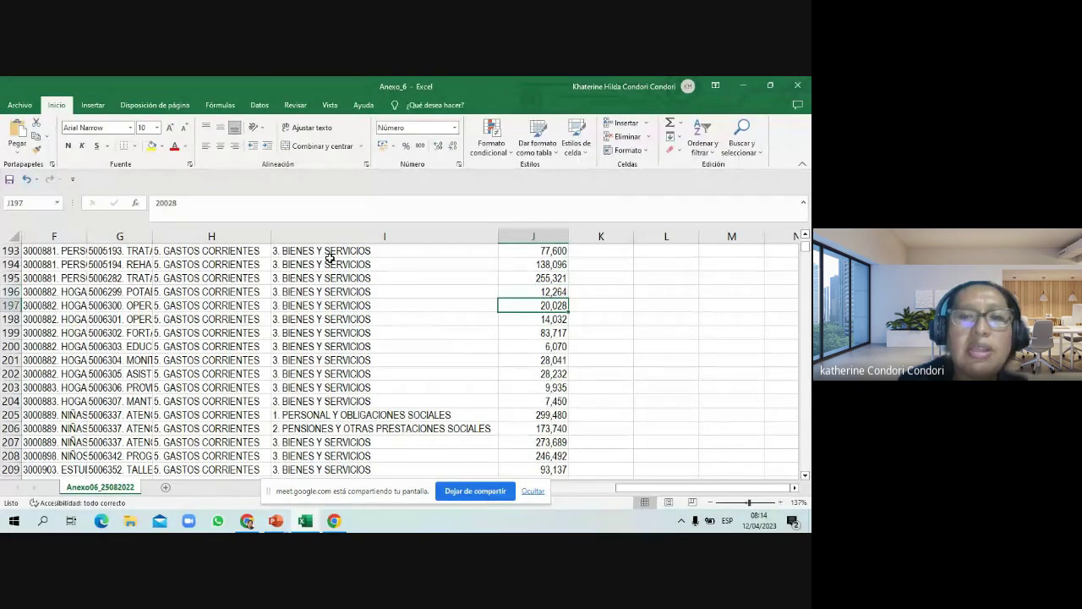
key("Left")
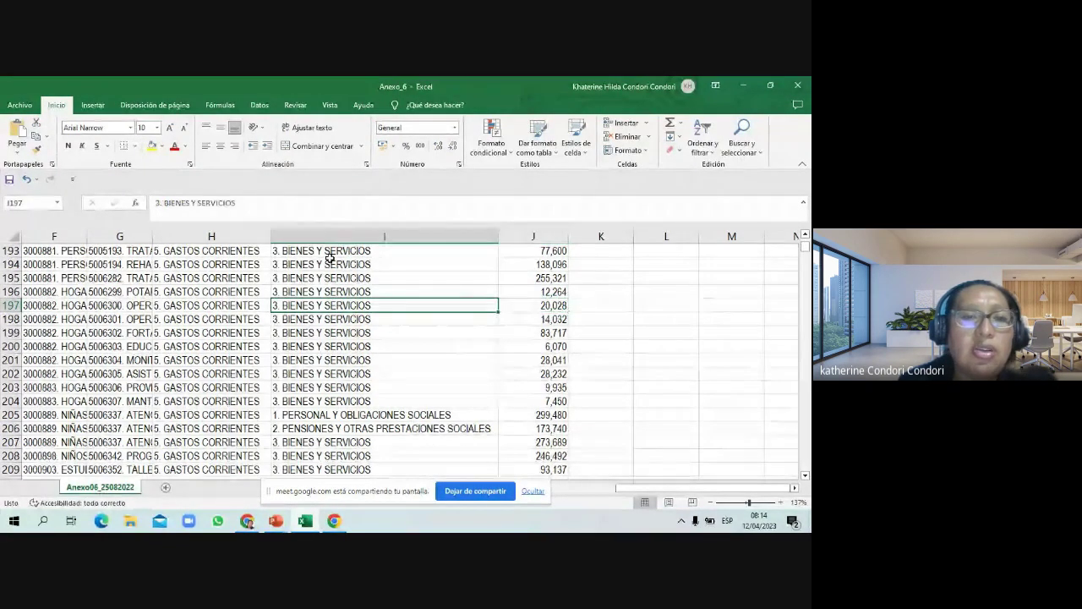
key("Left")
key("Left")
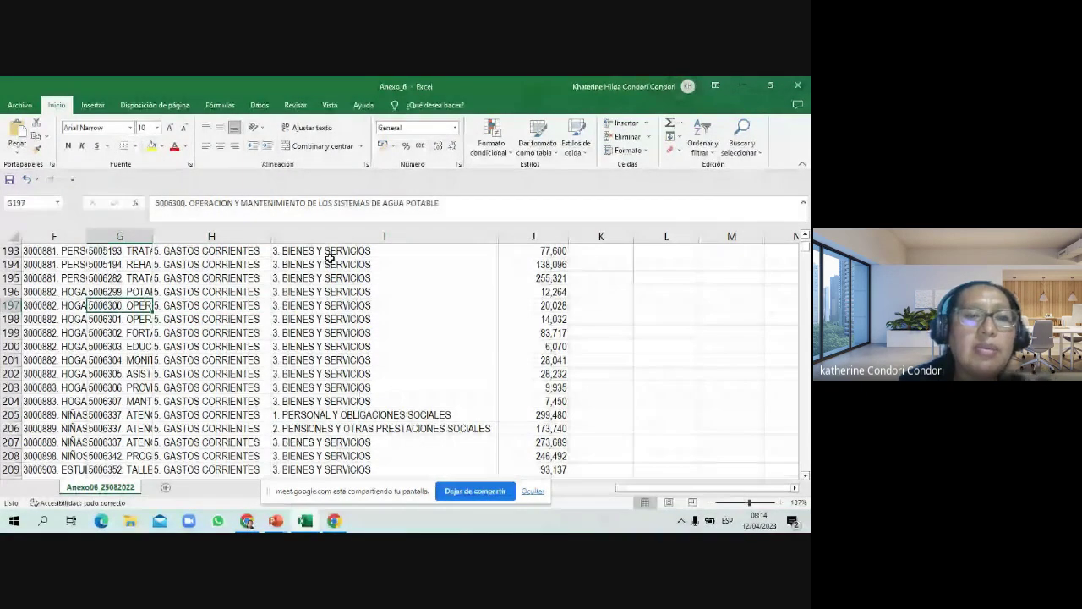
Highlight the whole of row 197 with a yellow fill
left_click(173, 232)
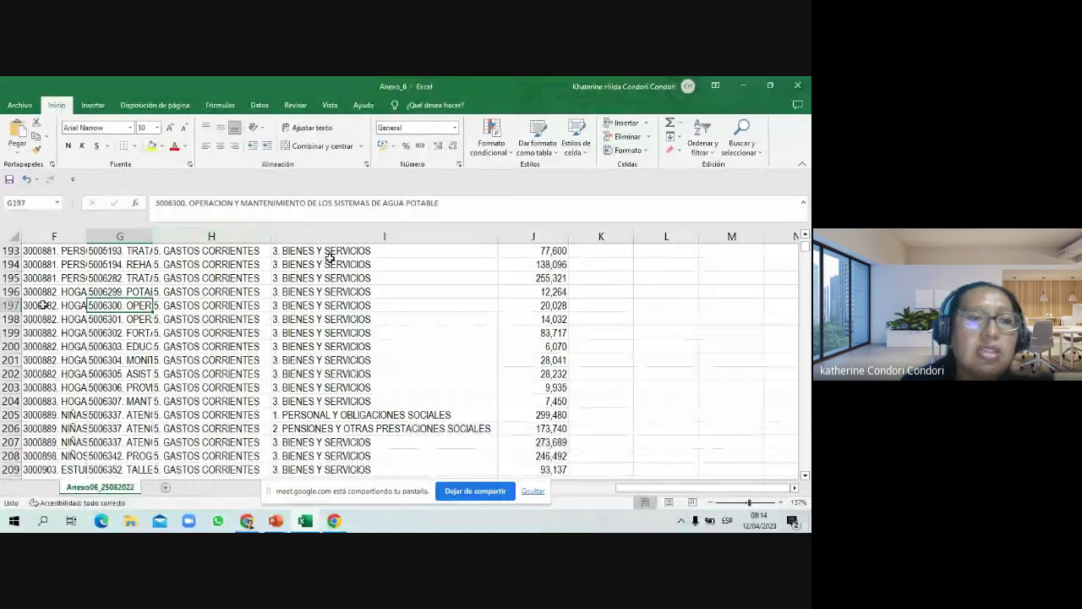
left_click(10, 305)
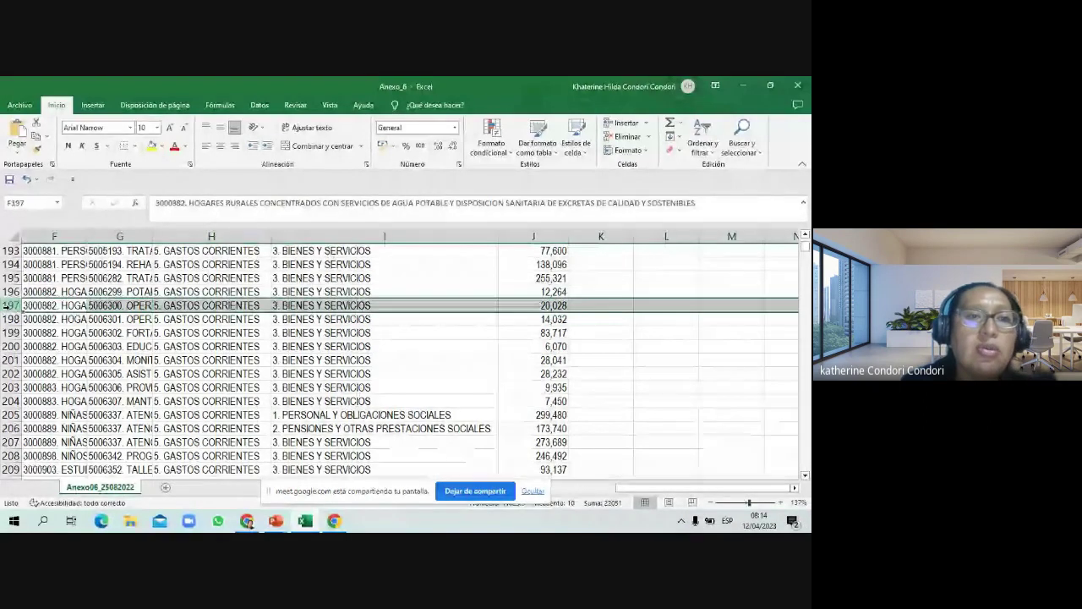
left_click(153, 145)
left_click(189, 306)
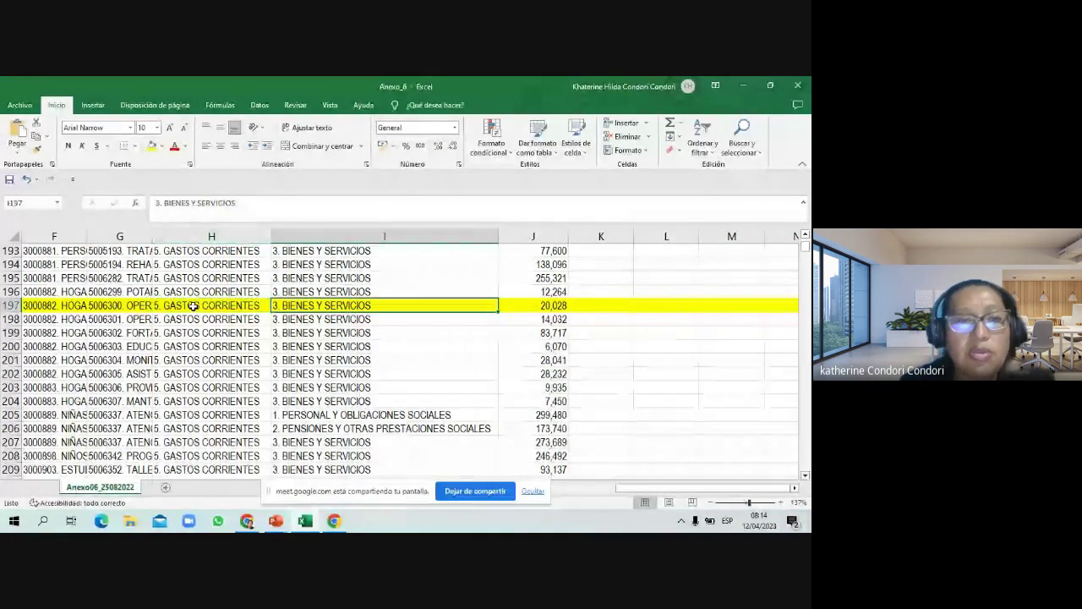
Read the yellow row 197 from its activity and product back to the year, government level and pliego
key("Left")
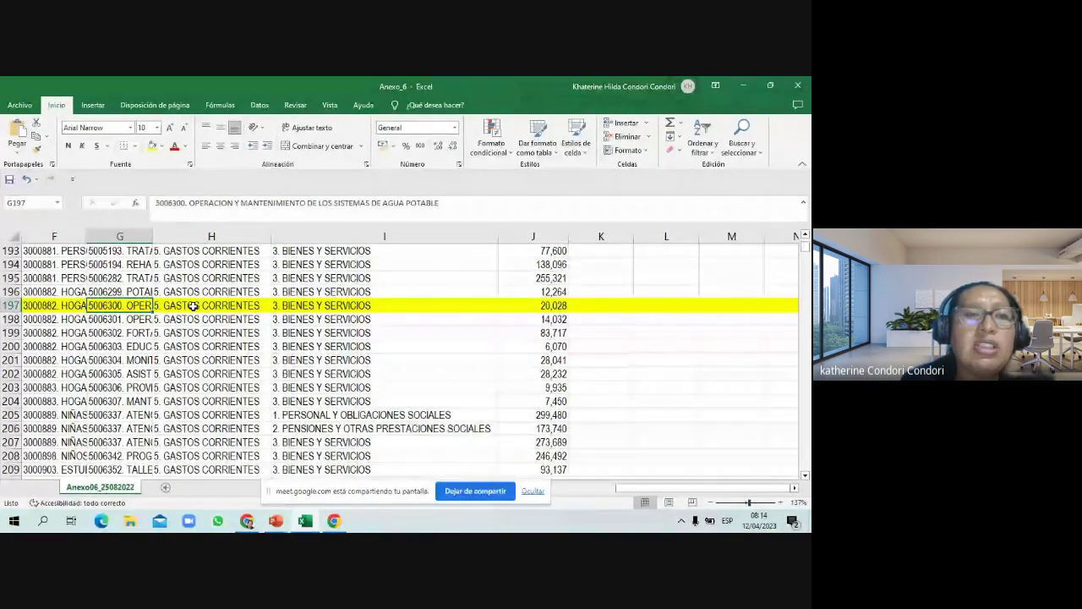
key("Left")
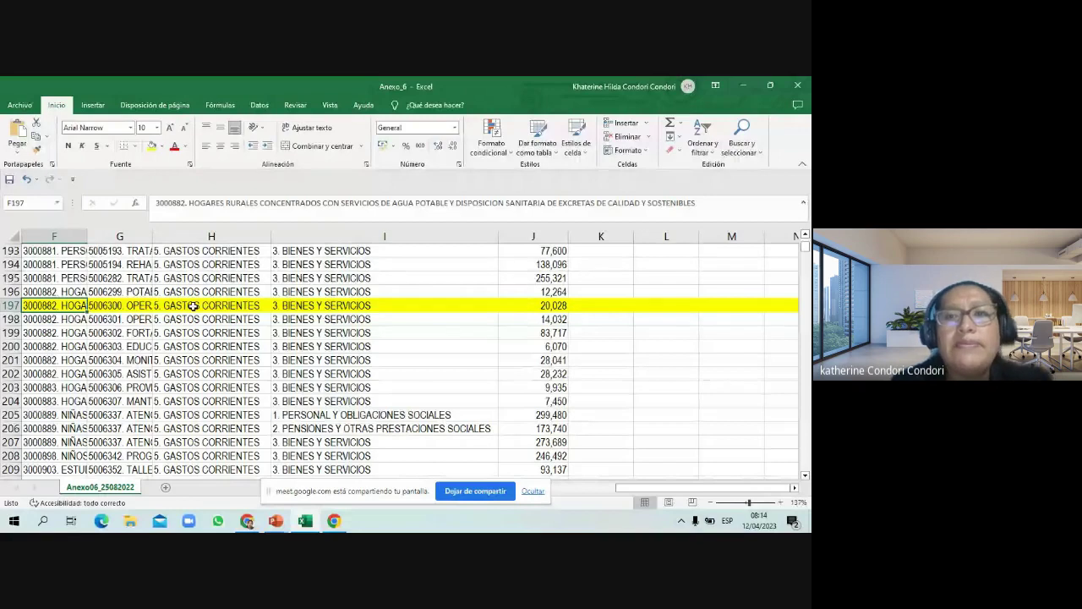
key("Left")
key("Left")
key("Left")
key("Left")
key("Left")
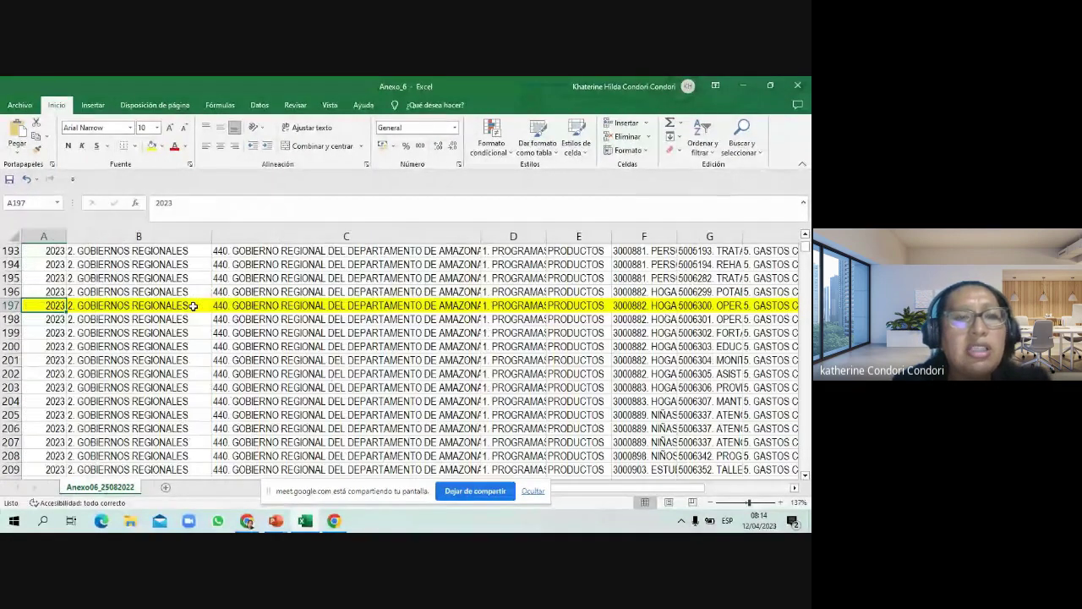
key("Right")
key("Right")
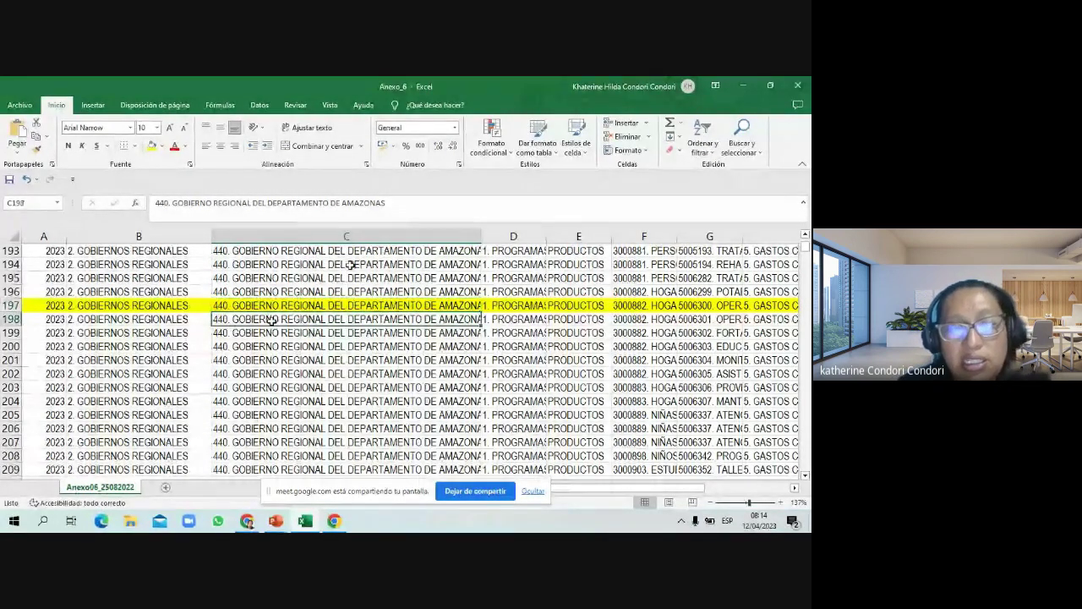
Switch to the PPXR presentation in PowerPoint, at the slide "Ejemplo: PP Transporte terrestre"
left_click(263, 278)
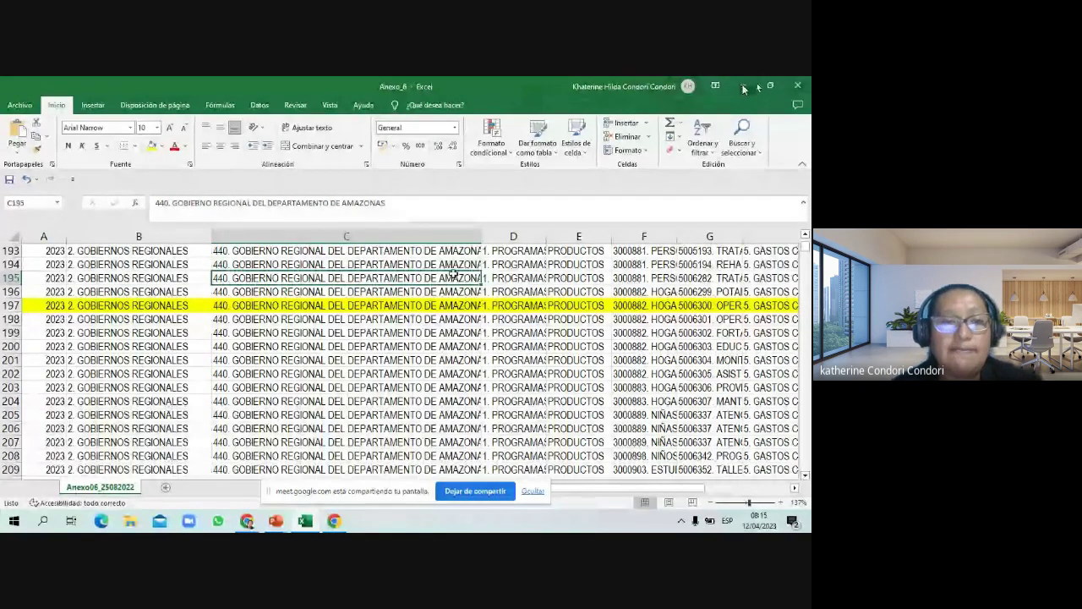
mouse_move(282, 522)
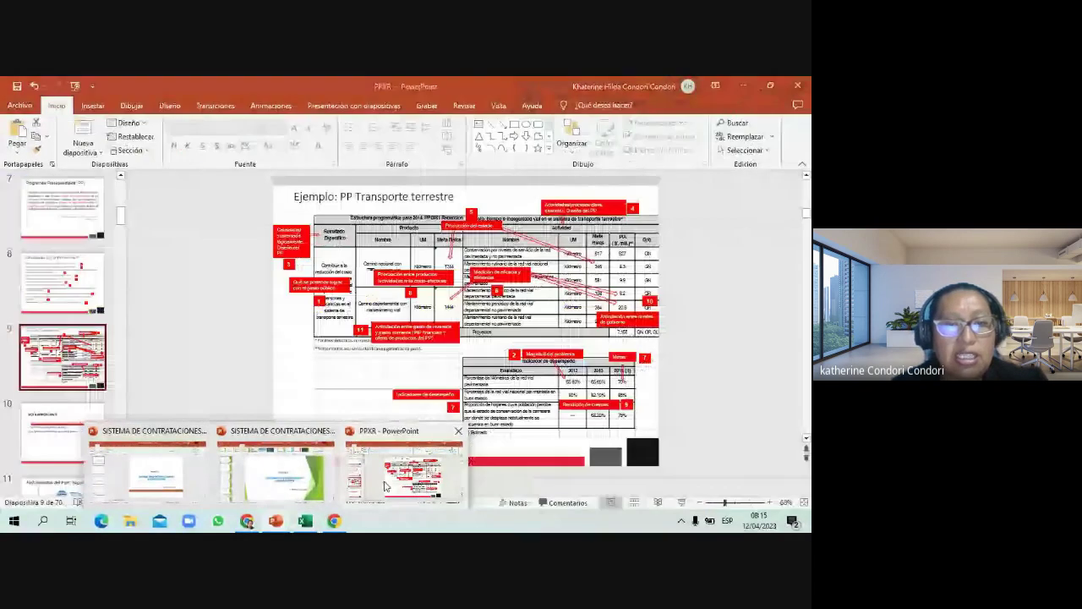
left_click(385, 486)
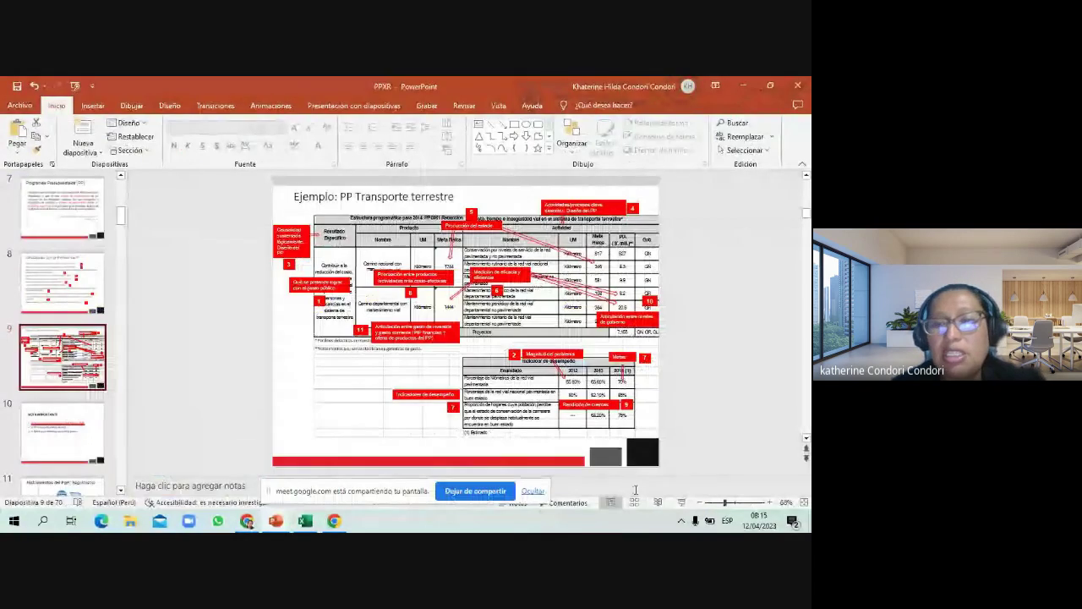
Start the slide show from the "Ejemplo: PP Transporte terrestre" slide and advance to the "NOTA IMPORTANTE" slide
left_click(681, 505)
left_click(682, 510)
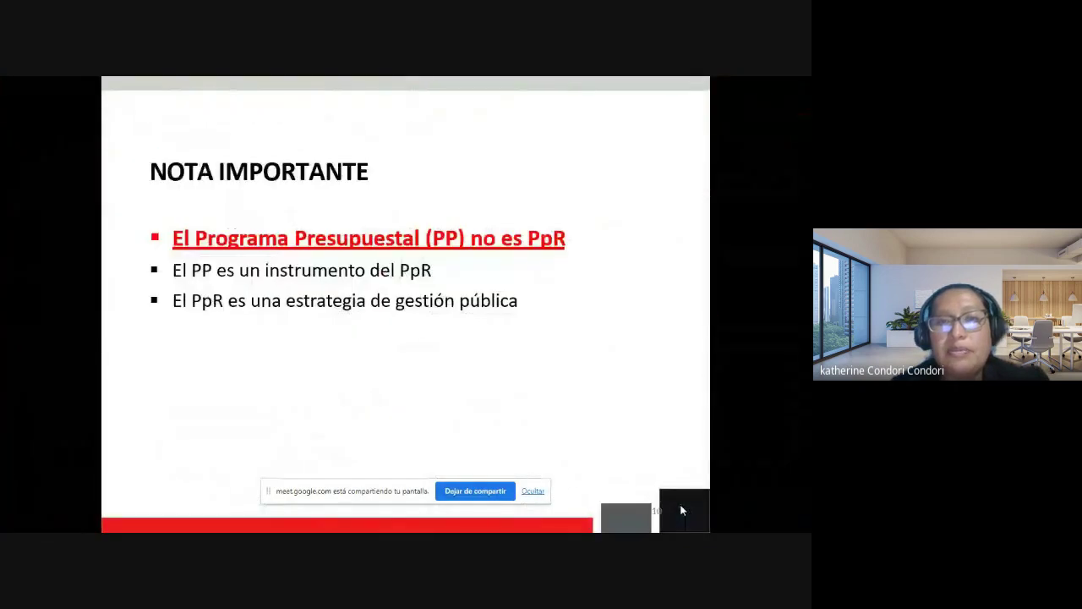